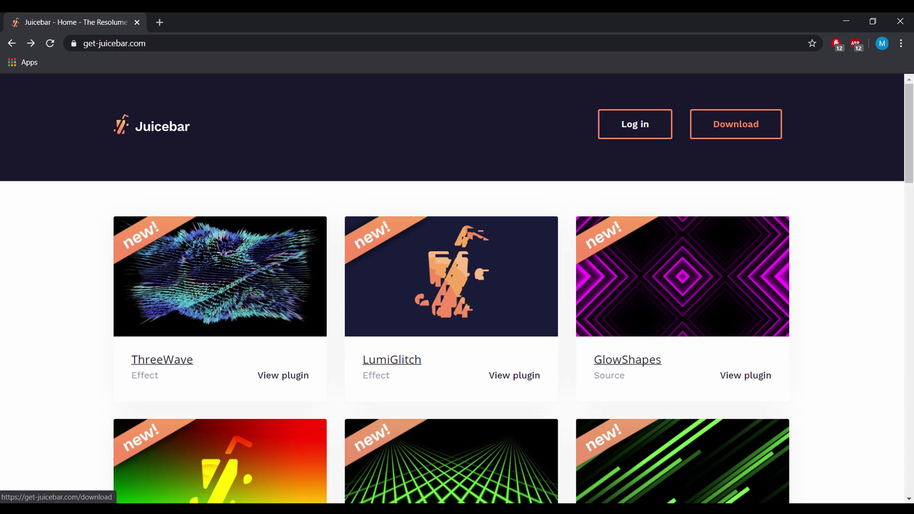
Go to the Juicebar download page from the get-juicebar.com home page
click(736, 124)
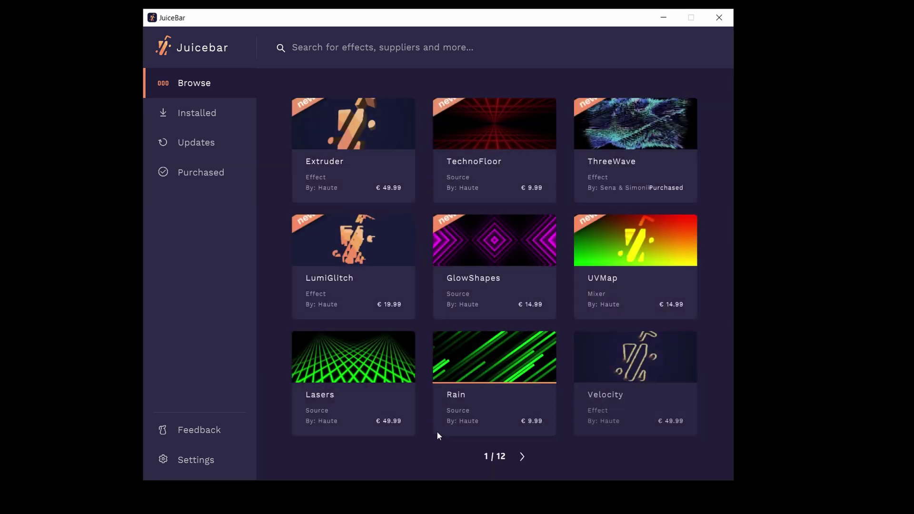
Start a trial of the Rain plugin and view the Installed plugins list
click(504, 358)
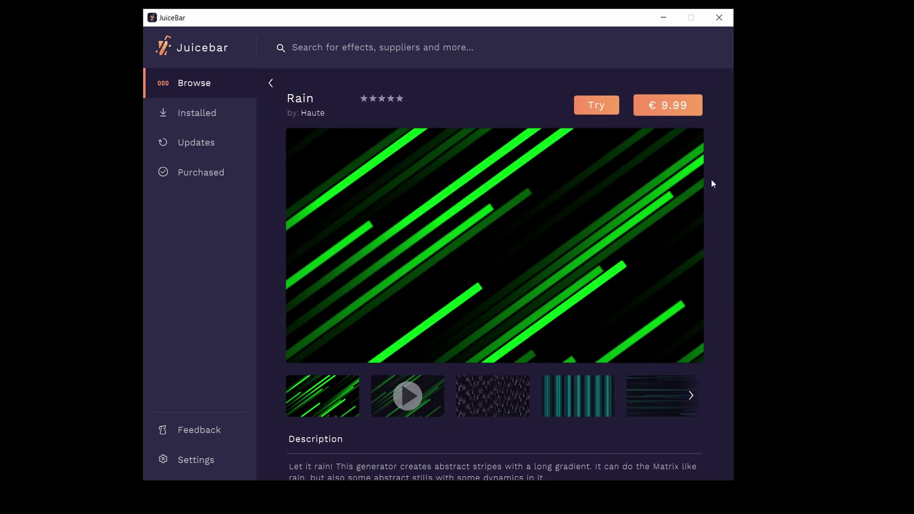
scroll(712, 184, down, 2)
scroll(716, 199, down, 2)
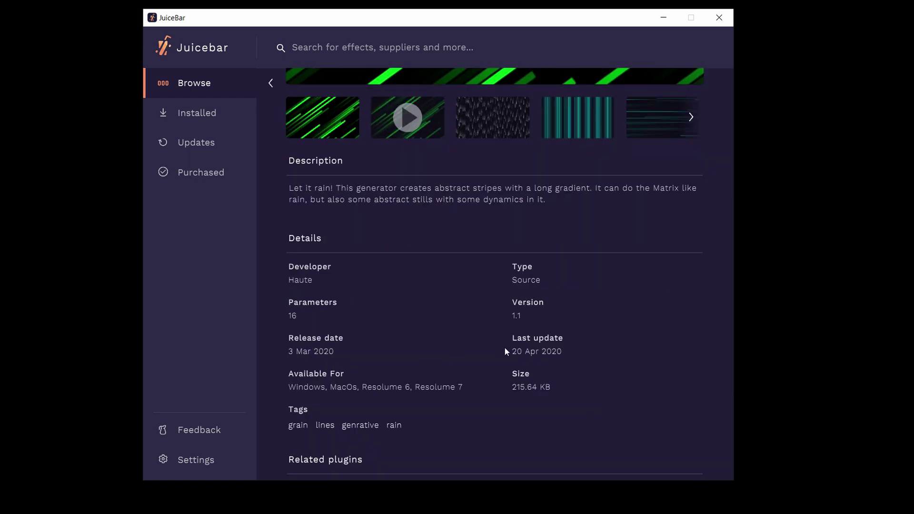
scroll(368, 386, down, 1)
scroll(389, 375, down, 1)
scroll(388, 375, up, 3)
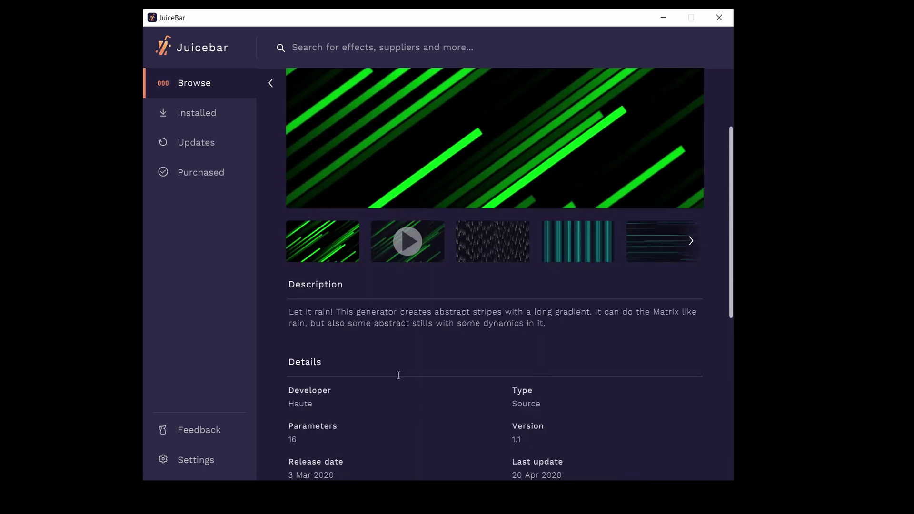
scroll(400, 379, up, 2)
scroll(571, 140, down, 1)
scroll(581, 145, up, 1)
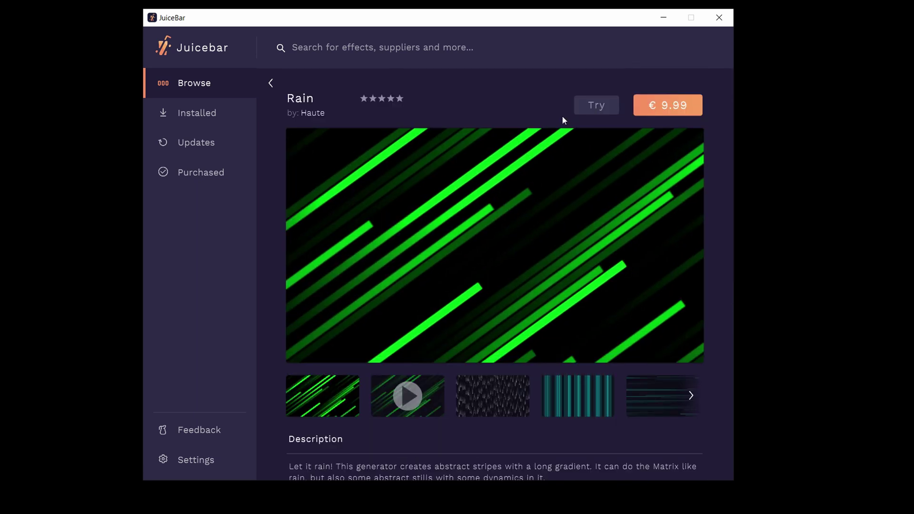
click(201, 116)
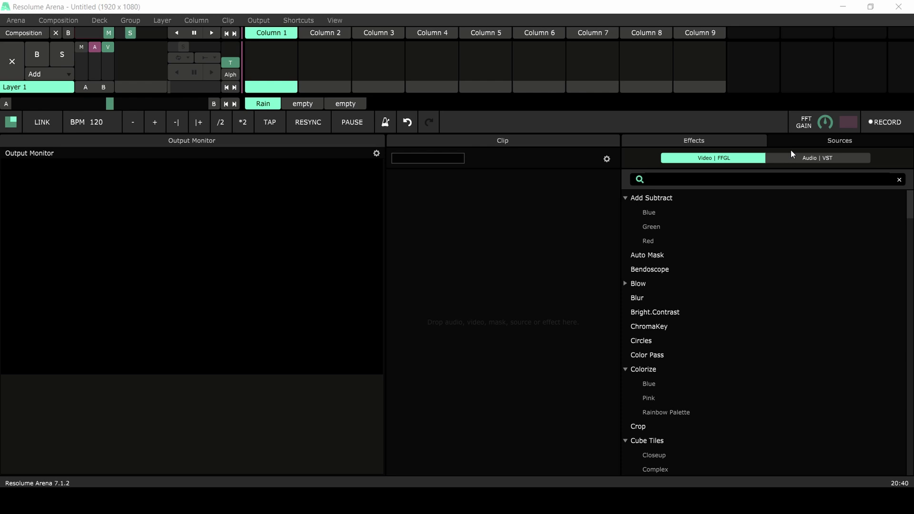
Search Sources for Rain, place it in the Column 1 clip slot and trigger it
click(793, 139)
click(754, 158)
text(ra)
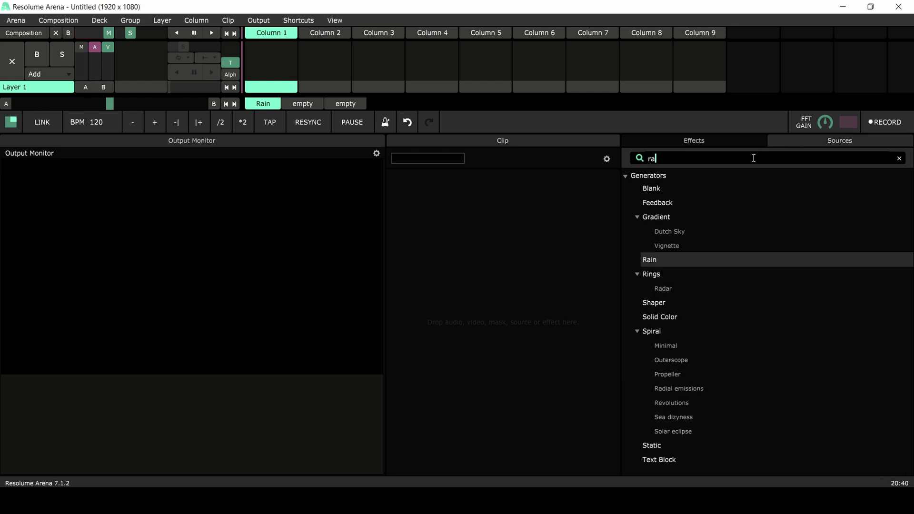
text(in)
drag(673, 188, 284, 61)
click(283, 61)
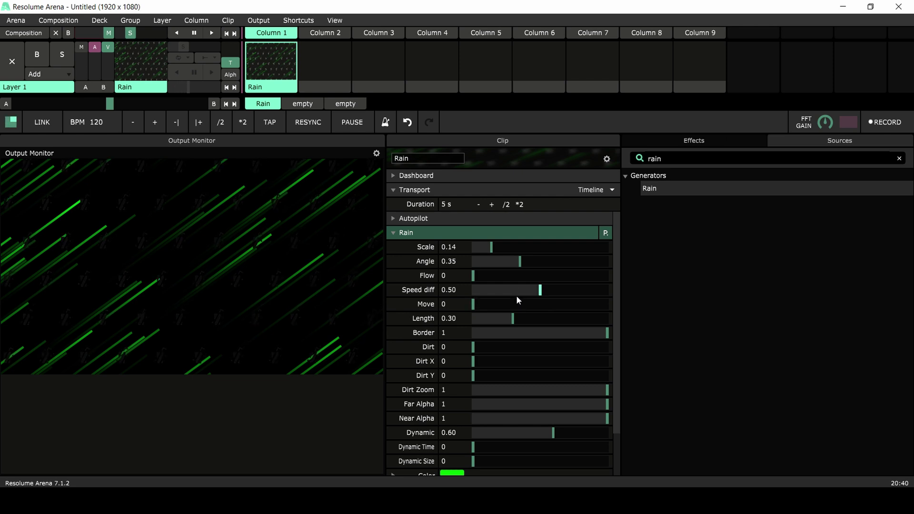
Enlarge and straighten the rain, tune Speed diff, animate Flow and Move, and add dynamic variation
click(495, 247)
click(538, 261)
click(490, 276)
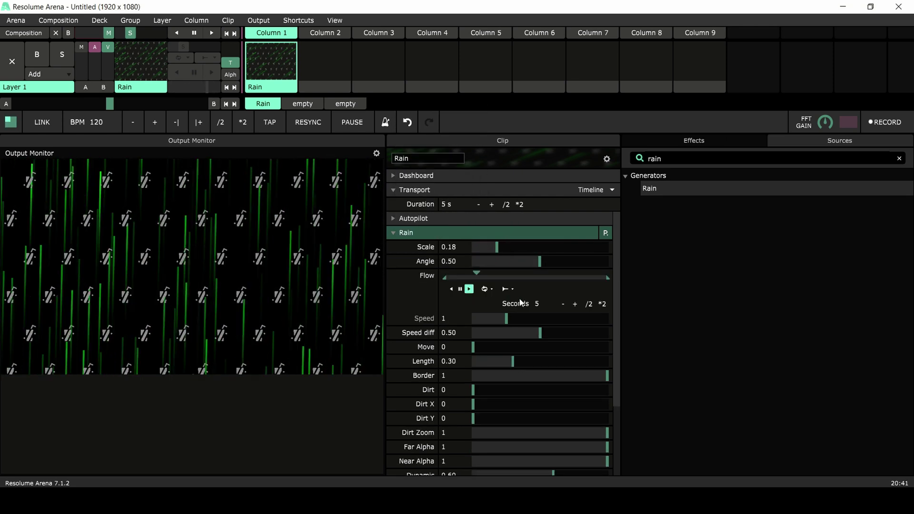
mouse_move(490, 332)
mouse_down()
mouse_move(587, 333)
mouse_move(563, 333)
mouse_up()
scroll(564, 333, down, 2)
click(527, 299)
right_click(426, 298)
click(429, 171)
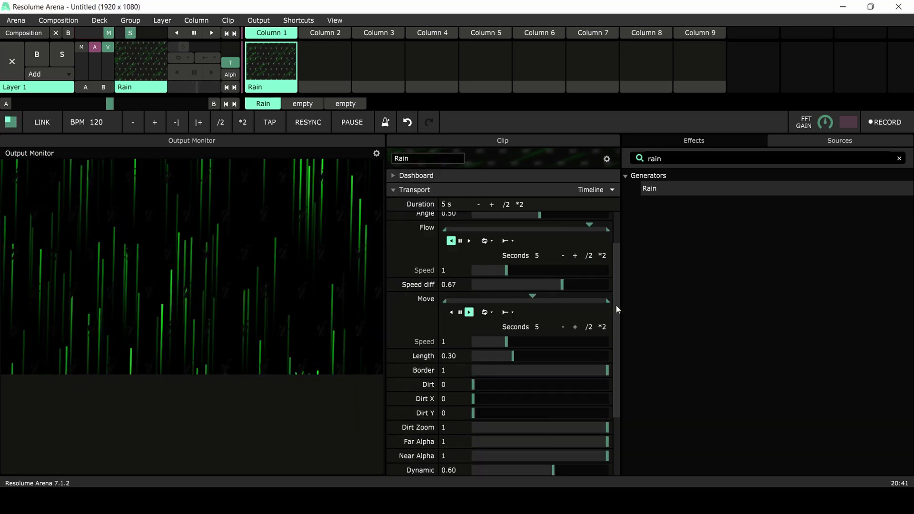
scroll(617, 309, down, 2)
drag(513, 315, 480, 313)
scroll(472, 300, up, 3)
drag(480, 251, 467, 255)
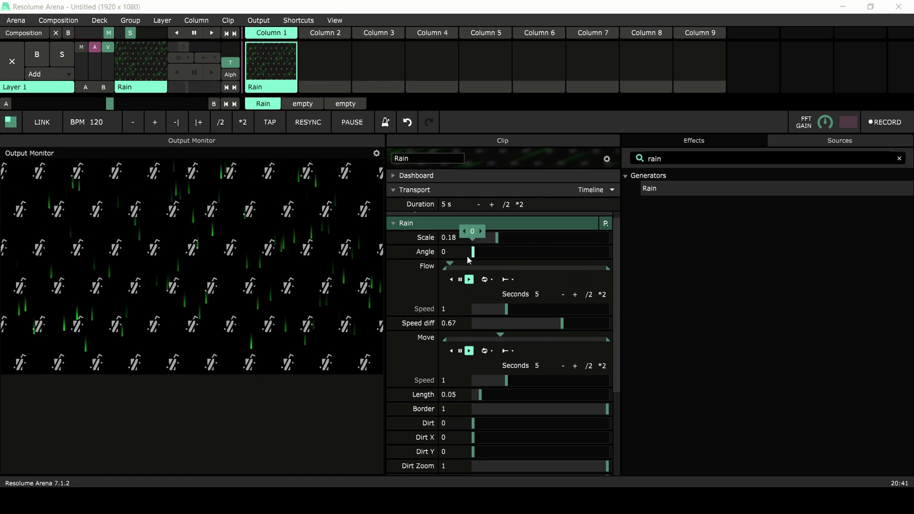
scroll(621, 314, down, 4)
mouse_move(608, 397)
mouse_down()
mouse_move(521, 400)
mouse_move(613, 404)
mouse_up()
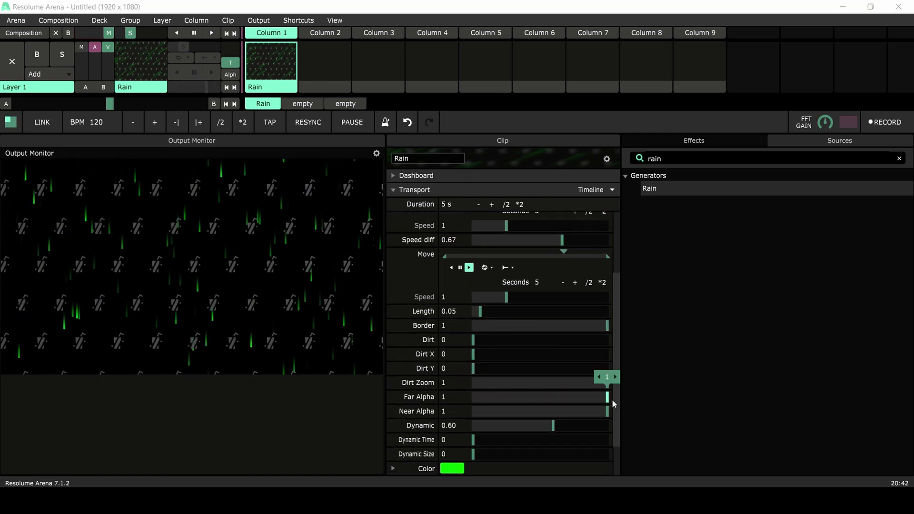
drag(491, 440, 500, 458)
scroll(615, 468, down, 2)
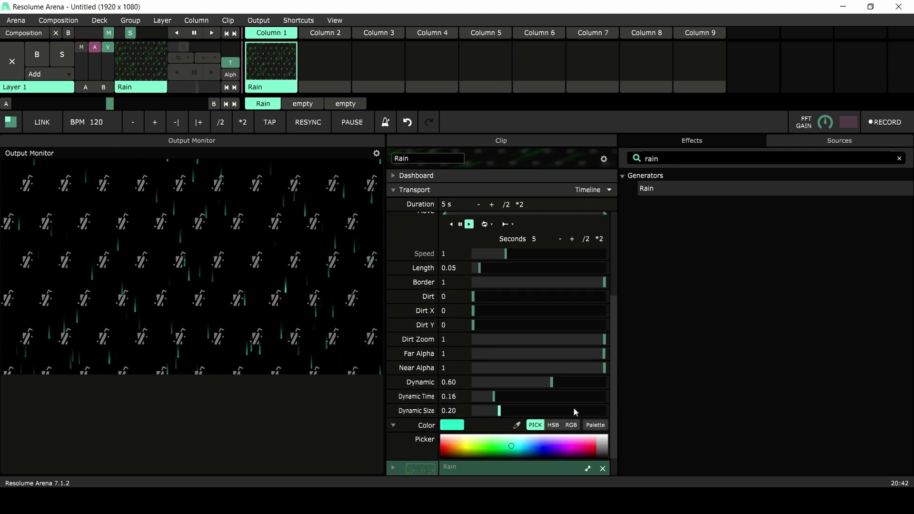
scroll(620, 276, up, 4)
scroll(621, 252, up, 2)
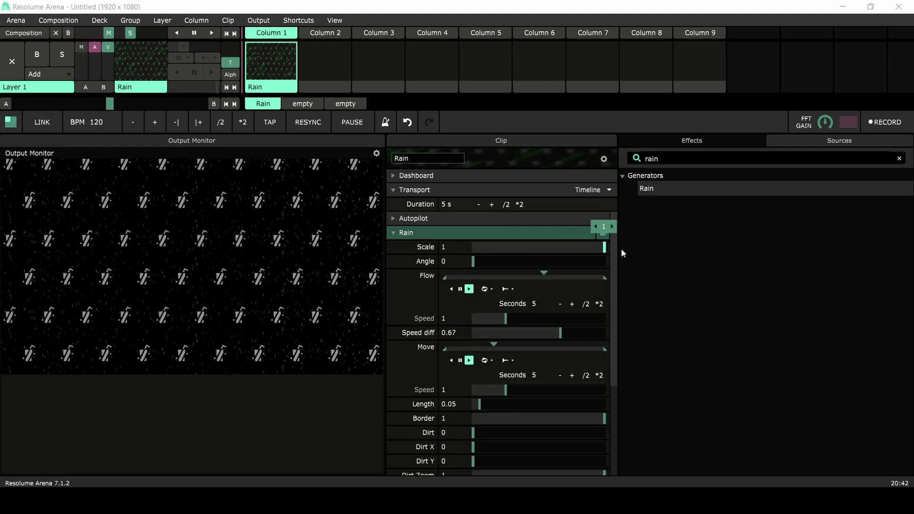
drag(605, 247, 551, 254)
drag(473, 262, 476, 262)
scroll(617, 348, down, 2)
mouse_move(480, 354)
mouse_down()
mouse_move(490, 357)
mouse_move(483, 354)
mouse_up()
Add Trails to the Rain clip, trying Luma mode before returning to Alpha
click(693, 140)
text(trail)
drag(637, 227, 510, 360)
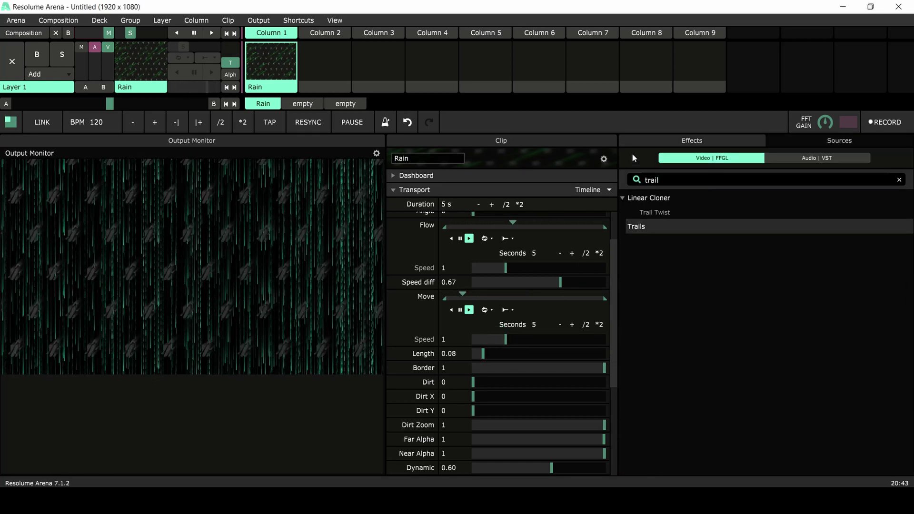
click(570, 350)
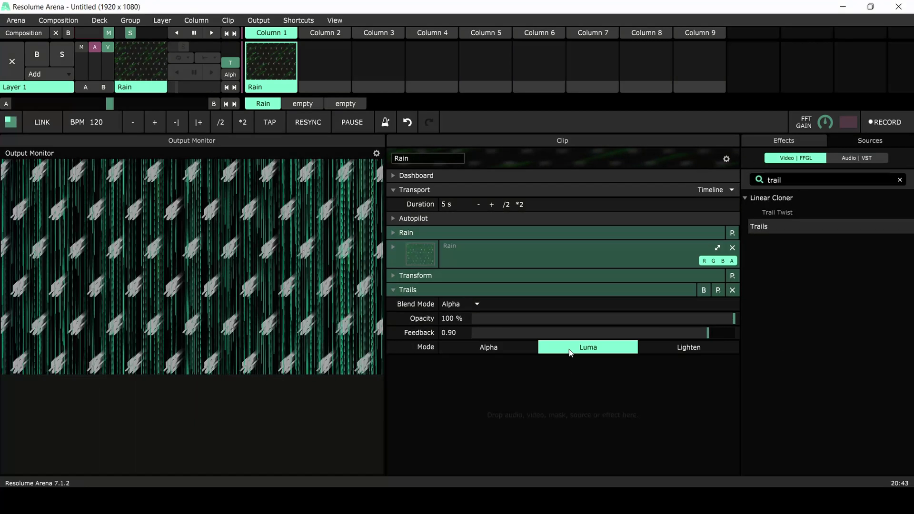
click(492, 347)
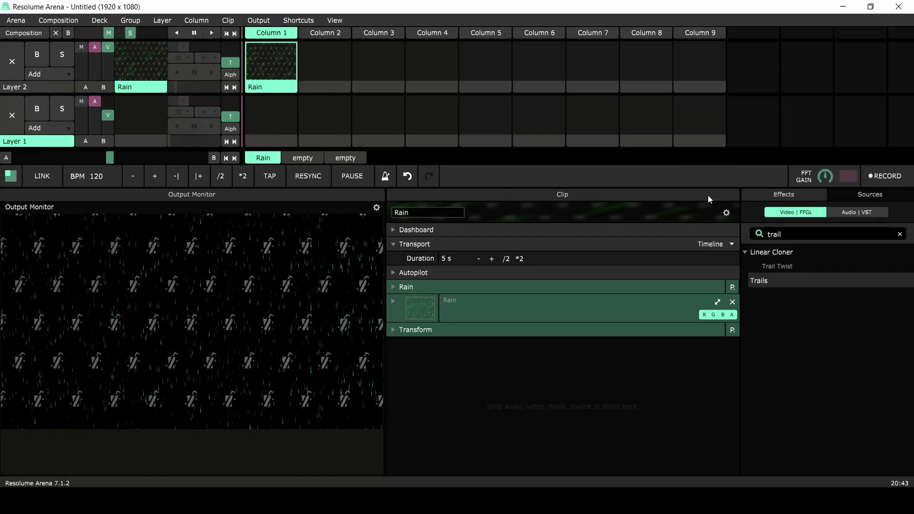
Place the Feedback source into Layer 1 and expand the Rain parameters
click(871, 194)
text(feed)
drag(778, 243, 272, 118)
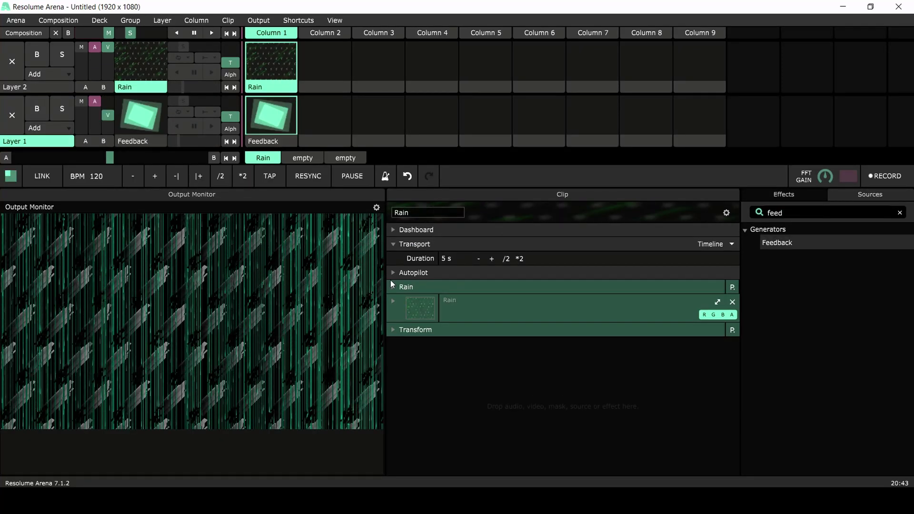
click(393, 286)
drag(738, 343, 741, 373)
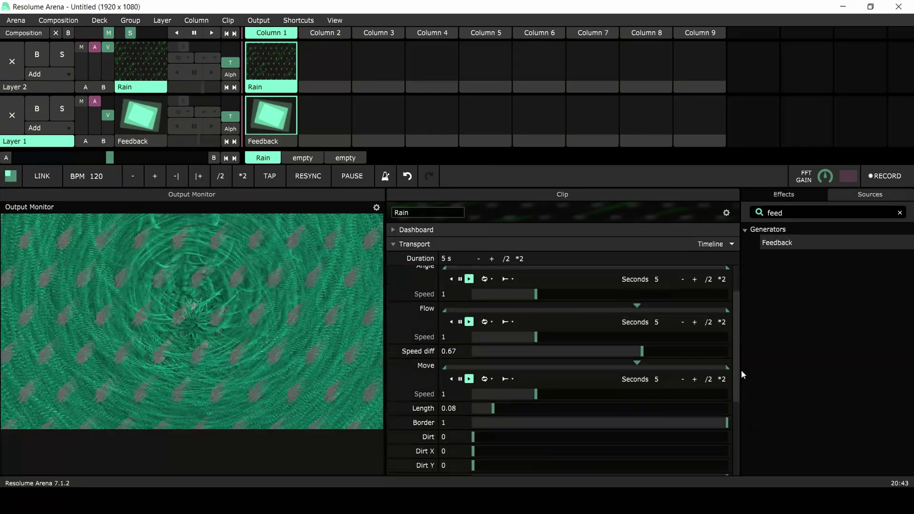
scroll(728, 397, down, 5)
scroll(708, 302, up, 5)
scroll(708, 302, down, 10)
mouse_move(728, 425)
mouse_down()
mouse_move(490, 435)
mouse_move(727, 429)
mouse_move(597, 410)
mouse_up()
Set Rain Far Alpha to 1 and Length to 0.02, then select the Feedback clip
click(429, 411)
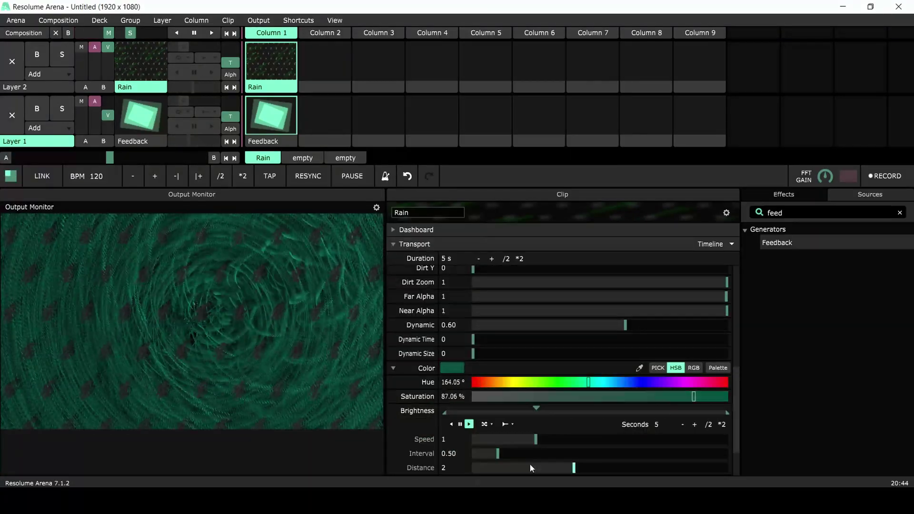
scroll(736, 401, down, 2)
mouse_move(536, 382)
mouse_down()
mouse_move(474, 382)
mouse_move(600, 405)
mouse_move(481, 398)
mouse_up()
scroll(427, 277, up, 5)
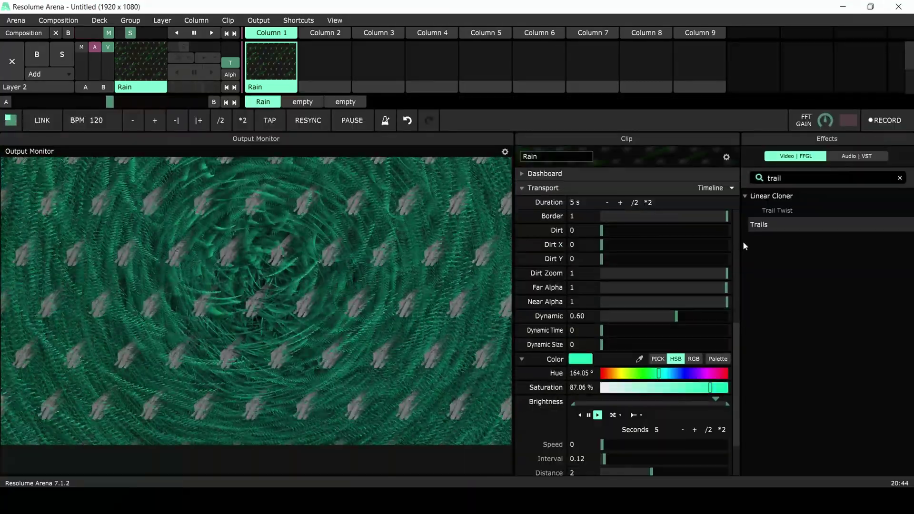
scroll(739, 382, up, 5)
mouse_move(677, 245)
mouse_down()
mouse_move(625, 247)
mouse_move(711, 245)
mouse_up()
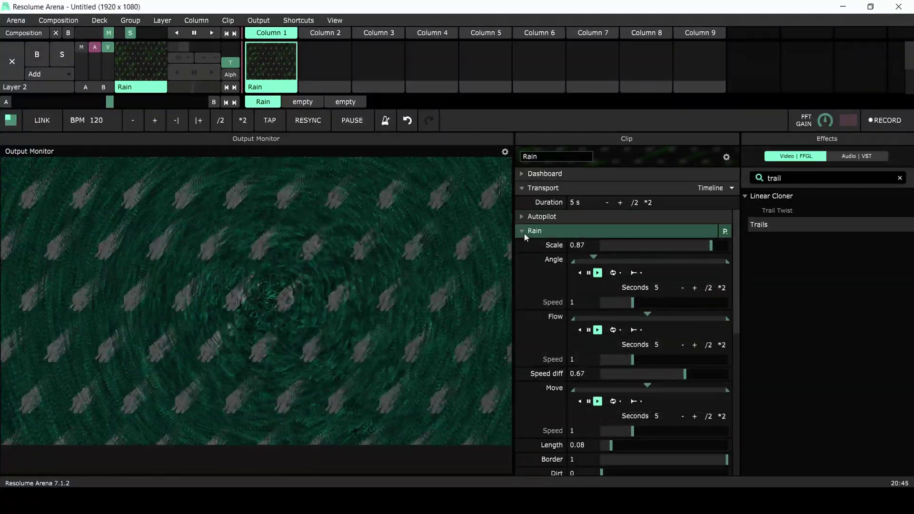
scroll(738, 297, down, 3)
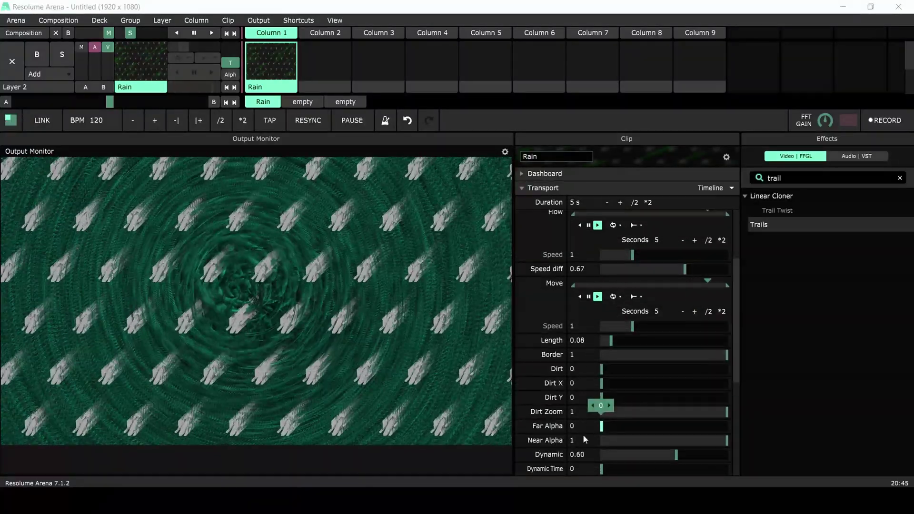
drag(602, 426, 728, 426)
mouse_move(611, 340)
mouse_down()
mouse_move(714, 340)
mouse_move(605, 343)
mouse_up()
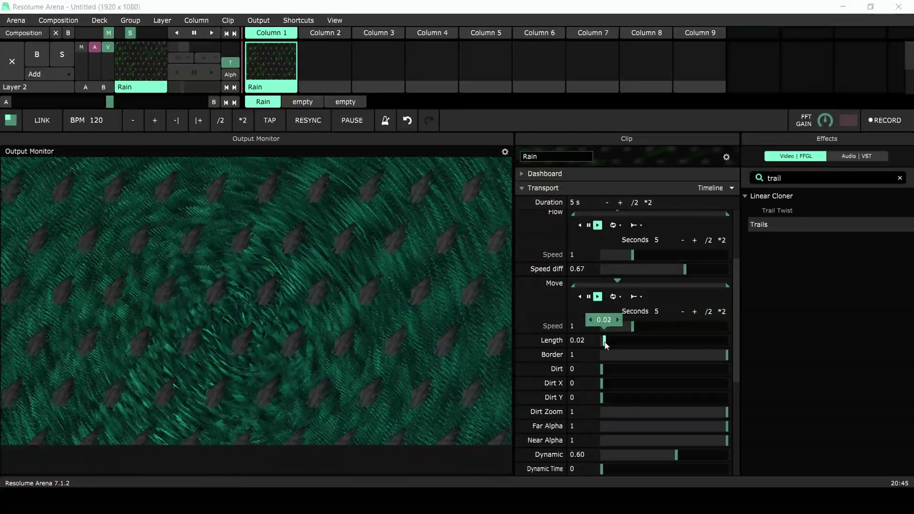
scroll(294, 59, down, 1)
click(293, 59)
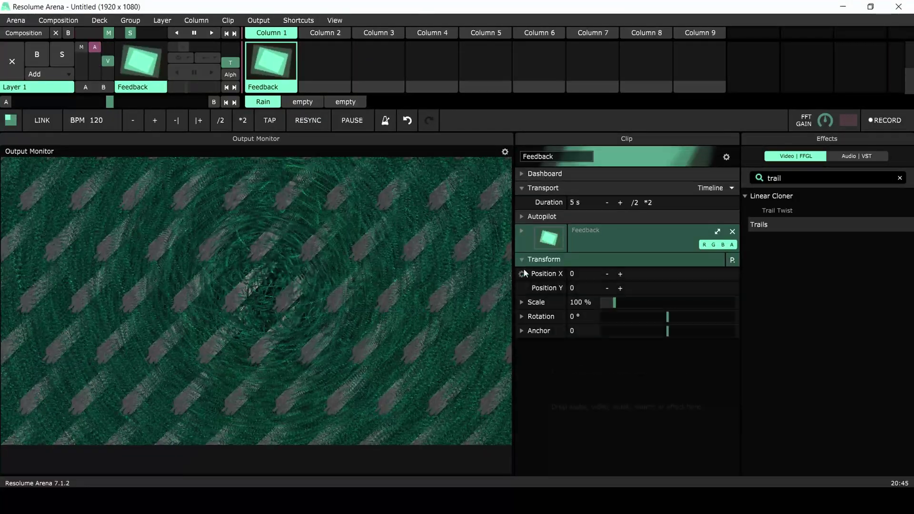
scroll(734, 303, down, 3)
scroll(740, 414, up, 1)
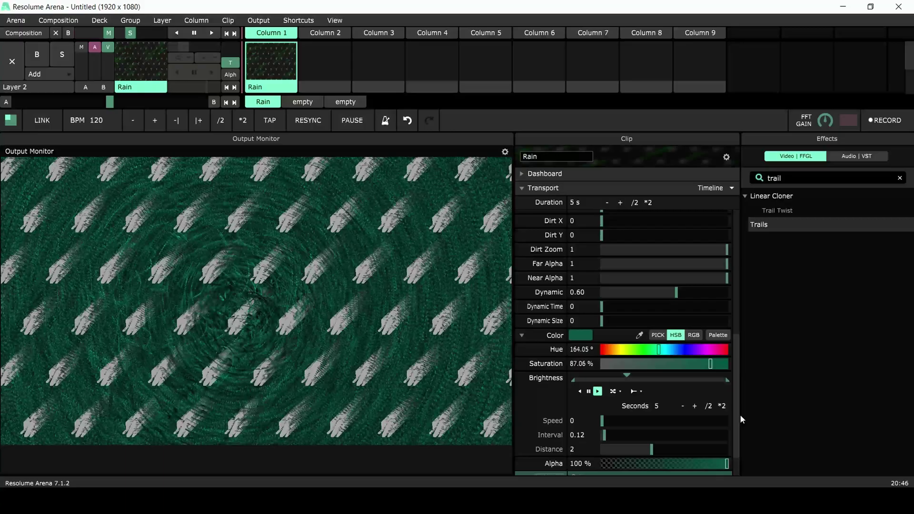
scroll(742, 420, down, 1)
Animate the Rain Hue on a Timeline with Bounce playback
right_click(647, 323)
click(464, 193)
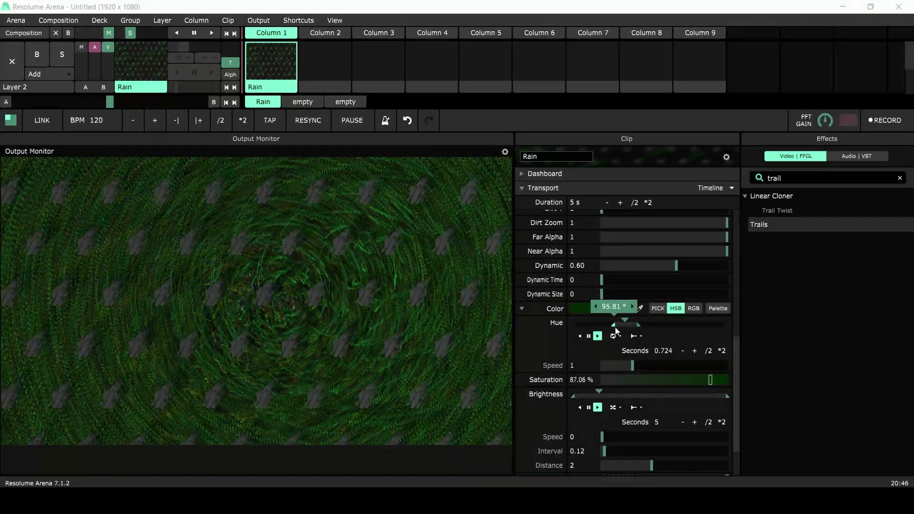
click(614, 335)
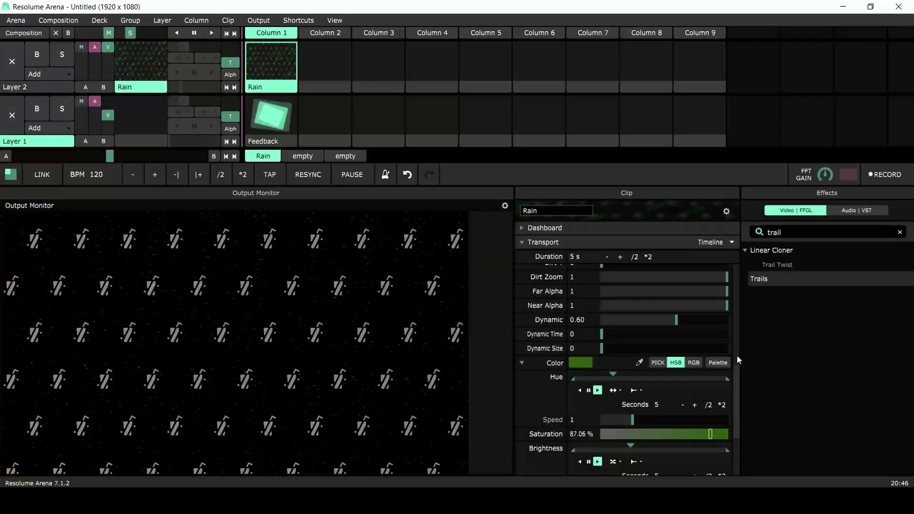
scroll(737, 361, up, 5)
scroll(734, 357, down, 4)
scroll(612, 324, down, 2)
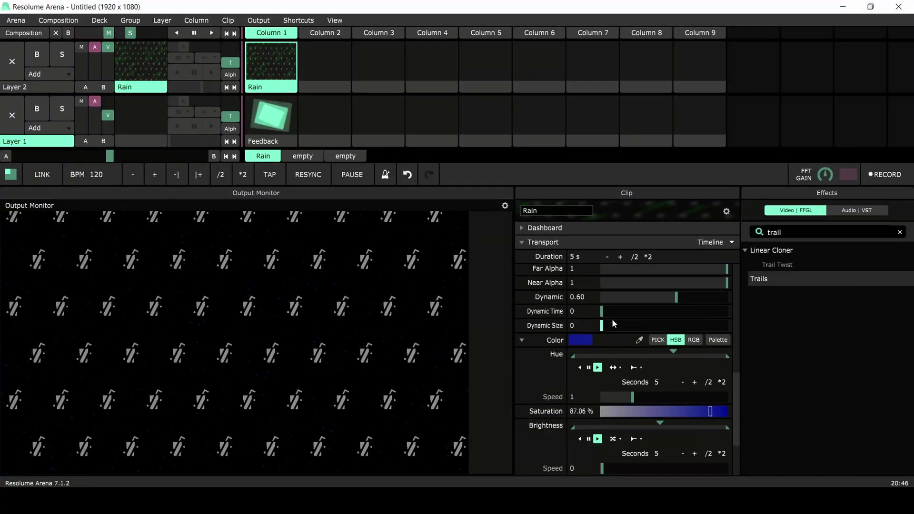
scroll(618, 328, up, 5)
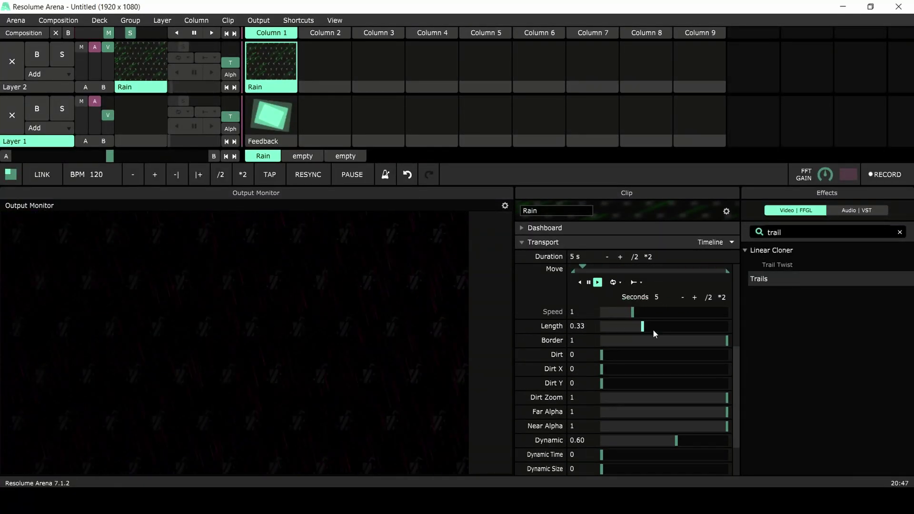
Add Mirror Quad to the Feedback clip, then delete it and clear the search
click(271, 118)
double_click(830, 232)
text(quad)
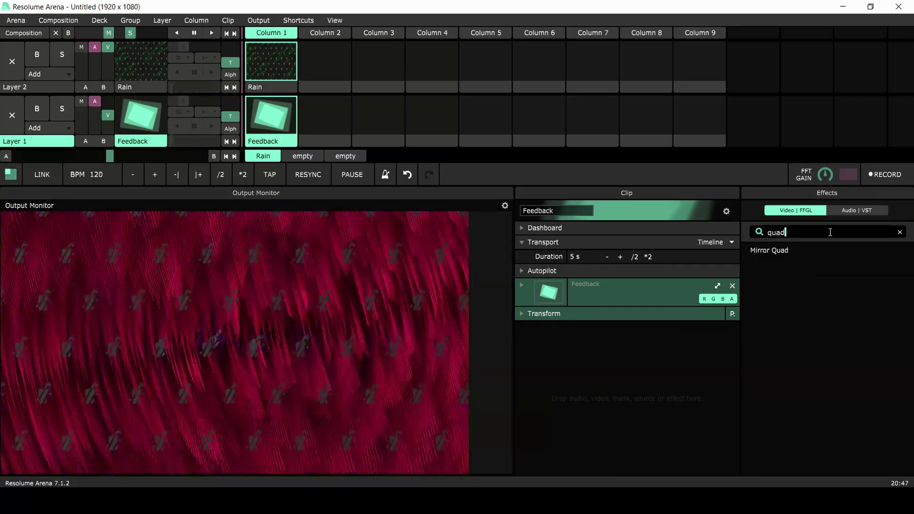
drag(769, 251, 623, 374)
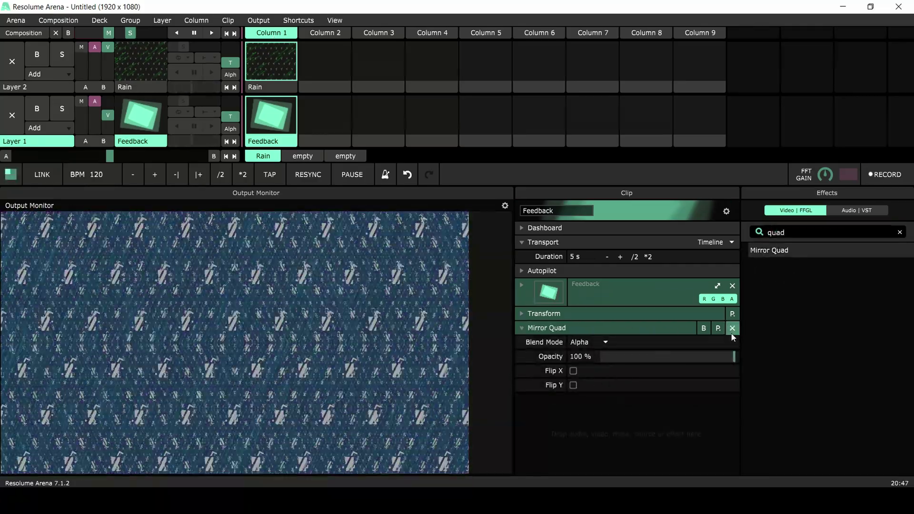
click(732, 328)
click(901, 232)
Remove the old Rain clip from Layer 2
click(270, 61)
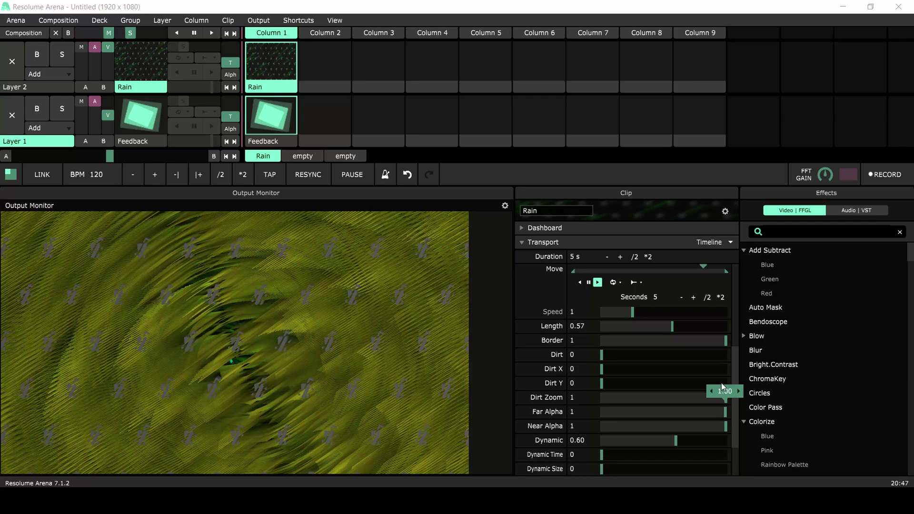
click(523, 313)
click(277, 141)
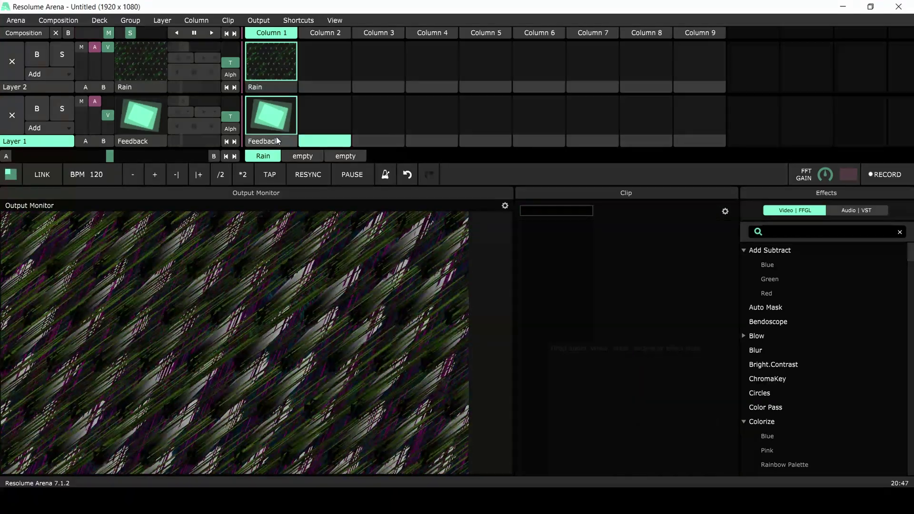
click(271, 61)
right_click(271, 61)
click(292, 317)
Load a fresh Rain source from Sources into Column 2
click(818, 211)
text(feed)
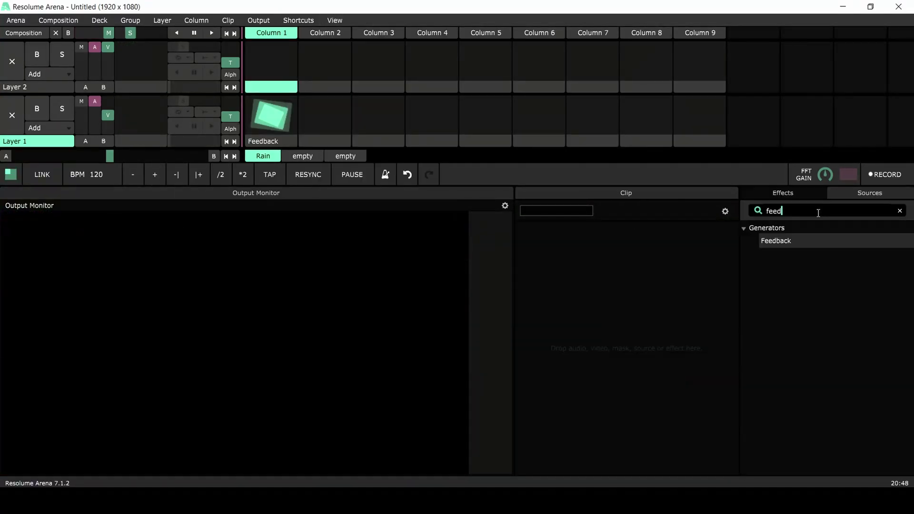
key(BackSpace)
key(BackSpace)
key(BackSpace)
text(rain)
double_click(769, 241)
Animate Flow on a Timeline, set Dirt to full, and give Dirt Zoom Random playback
click(532, 328)
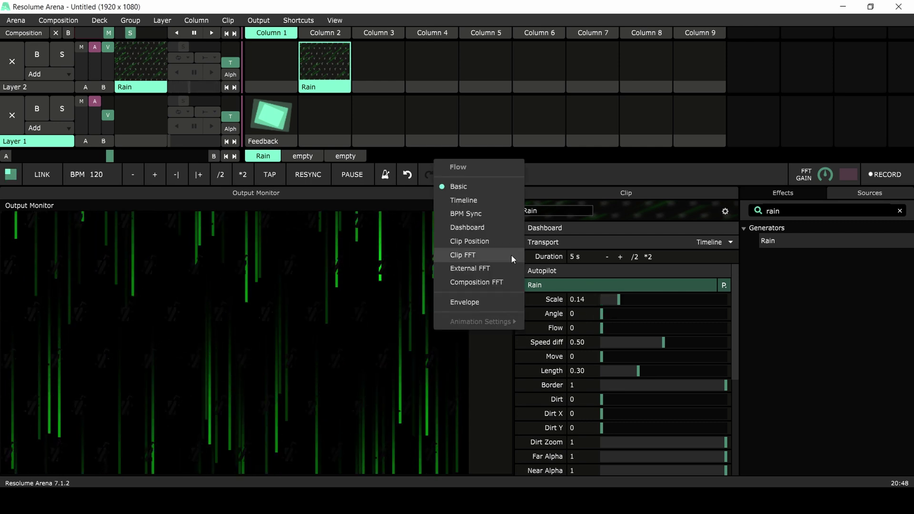
click(464, 200)
scroll(623, 352, down, 1)
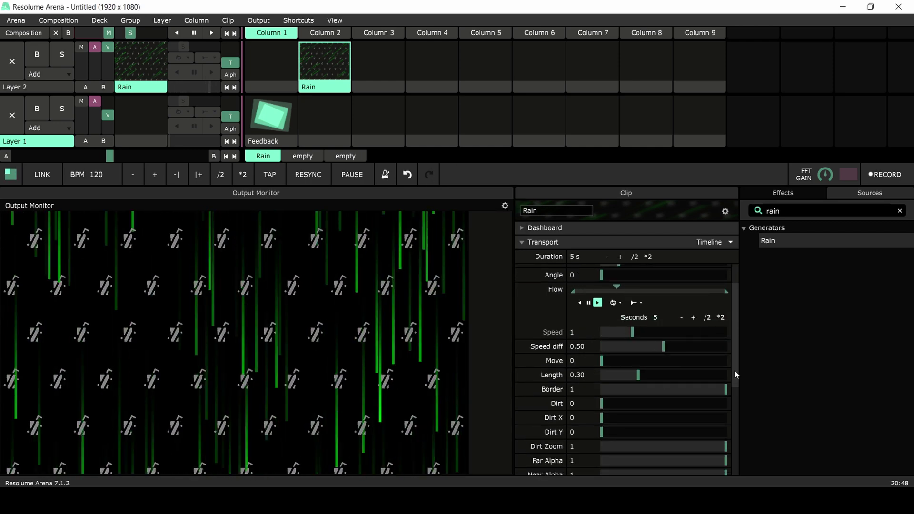
click(725, 403)
click(657, 418)
drag(657, 418, 727, 418)
drag(638, 375, 736, 376)
scroll(739, 395, down, 1)
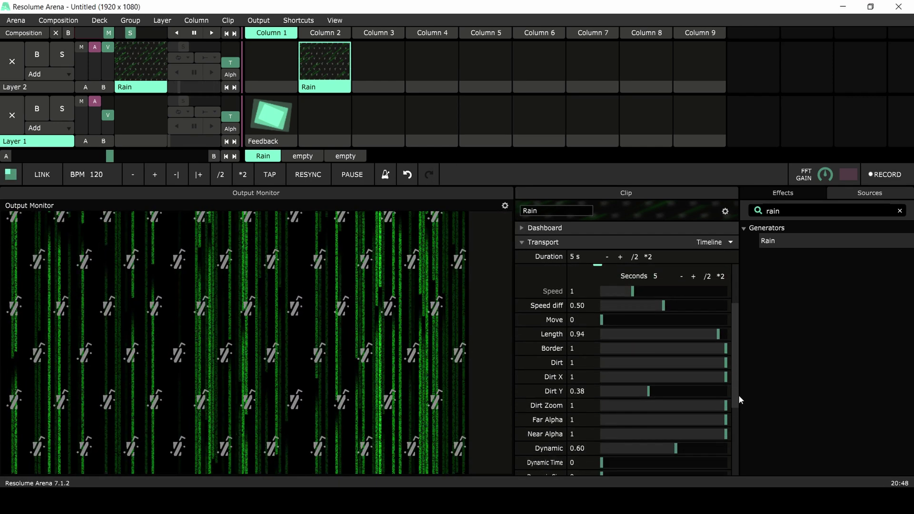
click(577, 405)
click(613, 420)
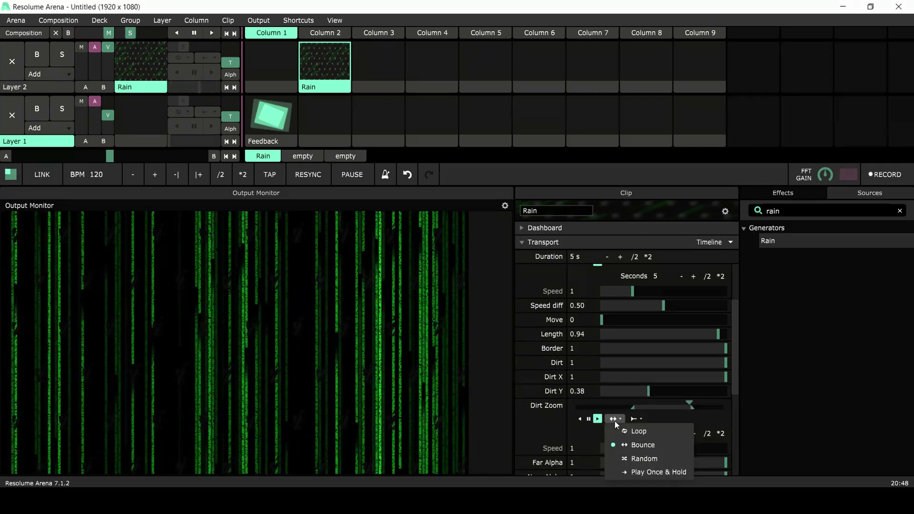
click(643, 459)
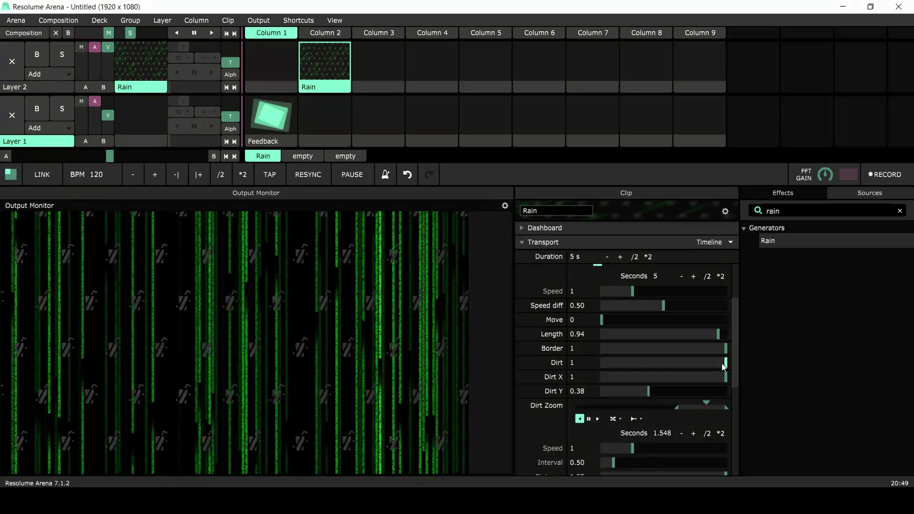
Reset Dirt X/Y, set Border 0.16, Dynamic Time 0.40, Size 0.23, Dynamic 0.69, longer Interval
click(602, 391)
click(621, 348)
scroll(739, 379, down, 4)
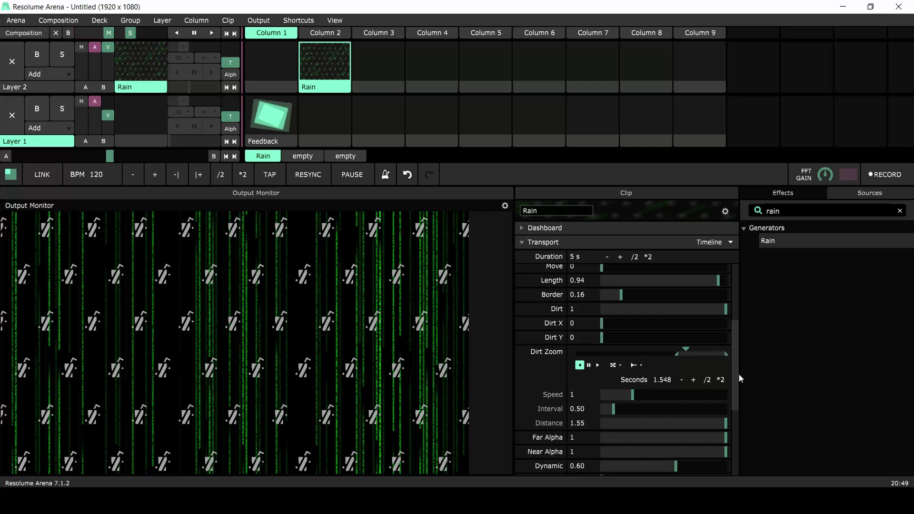
scroll(740, 378, down, 3)
drag(598, 369, 666, 370)
click(653, 384)
scroll(736, 391, down, 2)
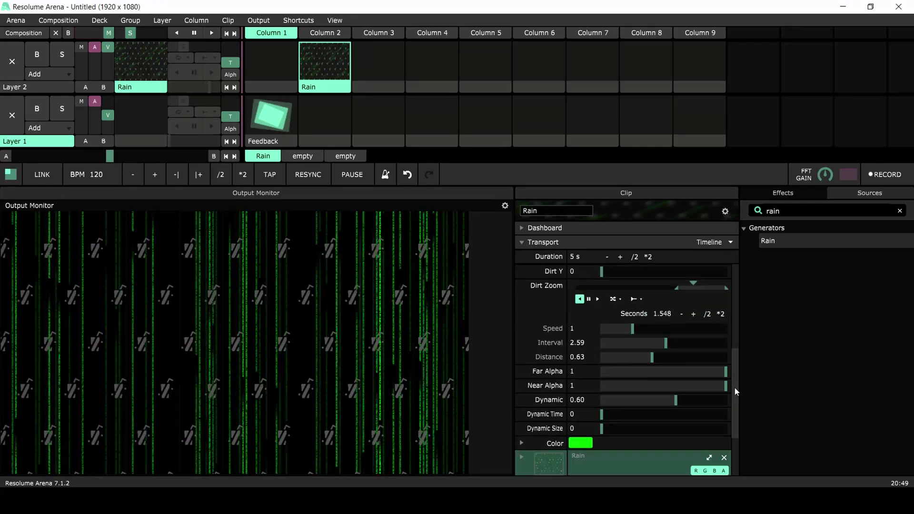
scroll(735, 391, down, 1)
drag(726, 375, 690, 375)
click(701, 403)
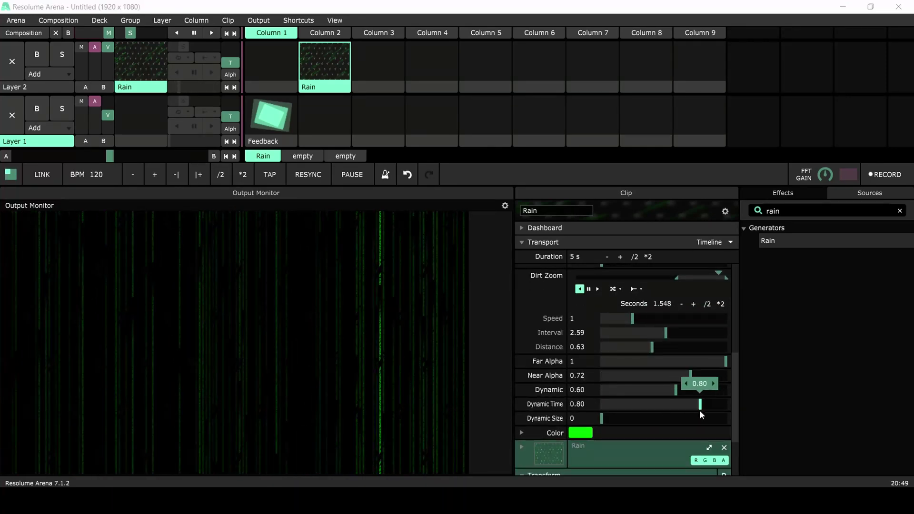
click(631, 418)
click(652, 404)
click(687, 390)
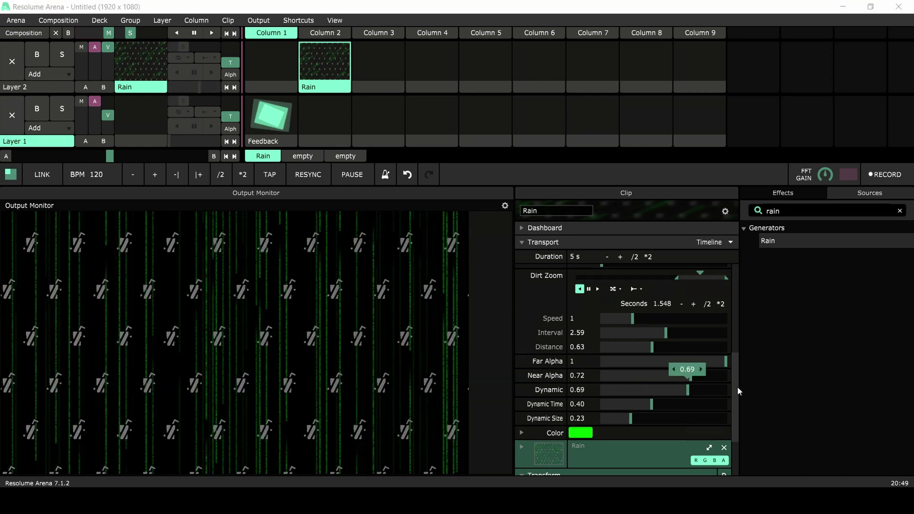
scroll(738, 391, up, 3)
Raise Move to 0.84 and animate it along a Timeline
click(714, 338)
click(523, 325)
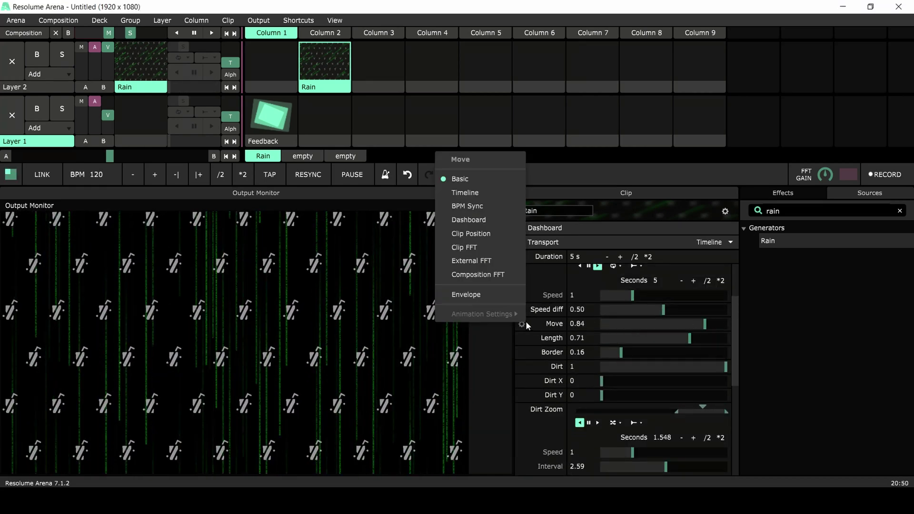
click(465, 193)
scroll(729, 371, up, 3)
mouse_move(605, 299)
mouse_down()
mouse_move(705, 299)
mouse_move(623, 299)
mouse_up()
scroll(659, 399, down, 2)
mouse_move(665, 329)
mouse_down()
mouse_move(731, 330)
mouse_move(589, 330)
mouse_move(704, 329)
mouse_move(688, 329)
mouse_up()
scroll(626, 301, up, 2)
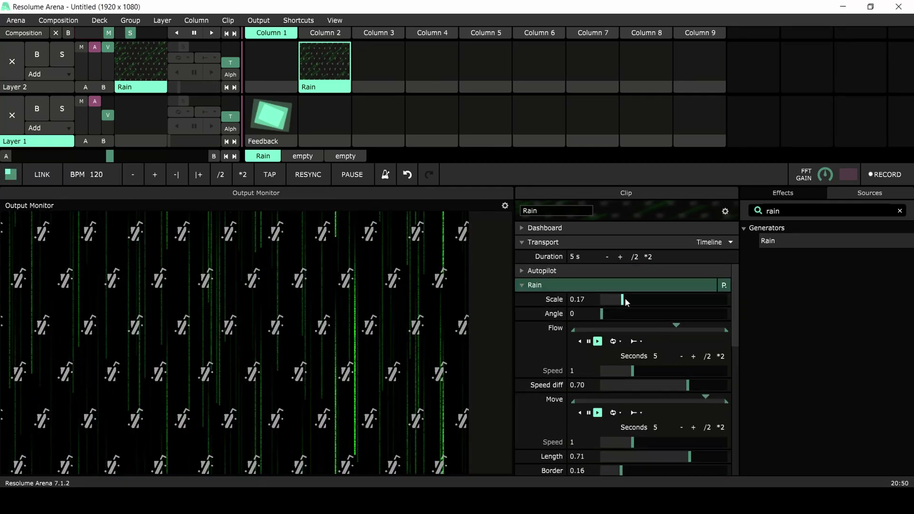
scroll(741, 326, down, 1)
scroll(617, 376, down, 3)
scroll(734, 394, down, 2)
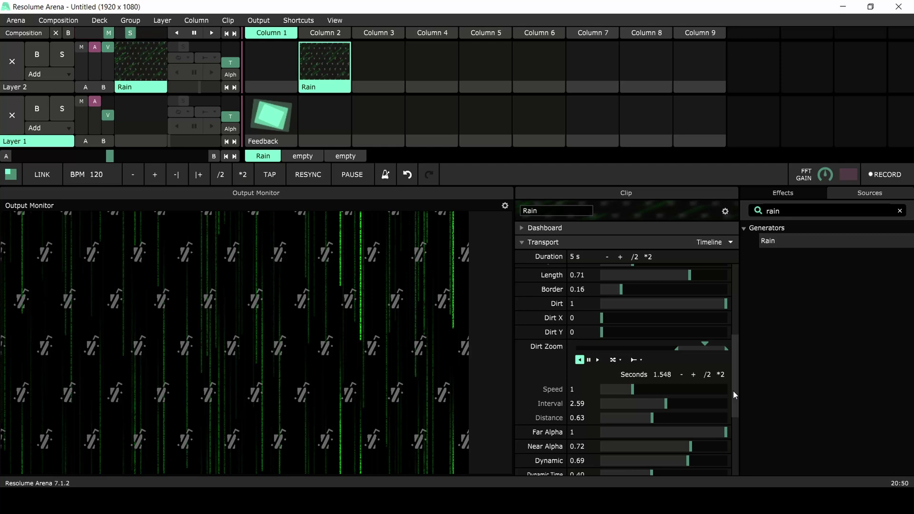
scroll(733, 390, down, 1)
scroll(736, 377, up, 5)
scroll(736, 307, up, 2)
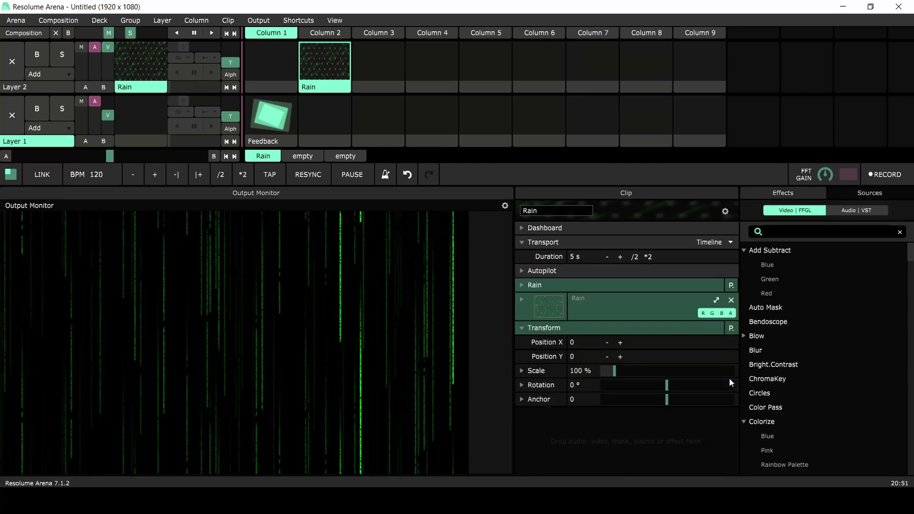
mouse_move(774, 321)
mouse_down()
mouse_move(590, 412)
mouse_move(696, 387)
mouse_move(602, 384)
mouse_up()
Remove the trial Bendoscope effect and add Trails to the Rain clip
click(727, 342)
scroll(911, 264, down, 2)
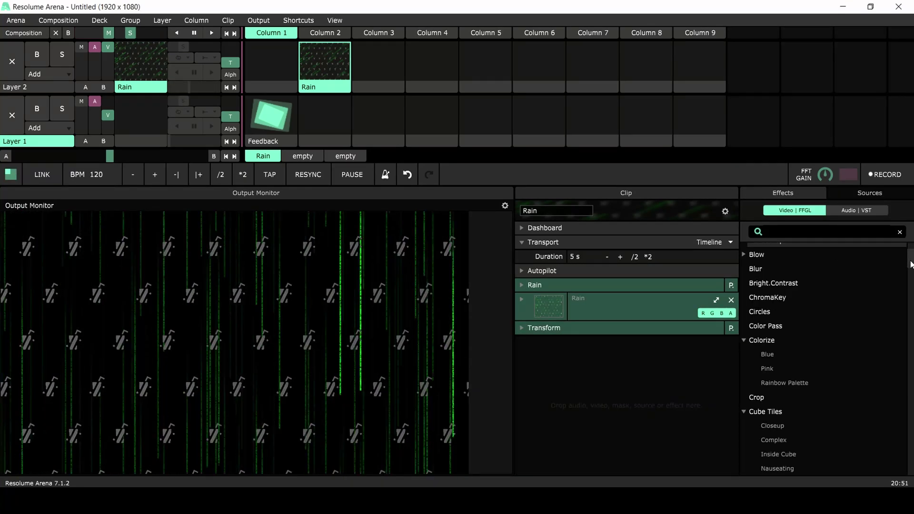
text(tra)
drag(771, 360, 675, 400)
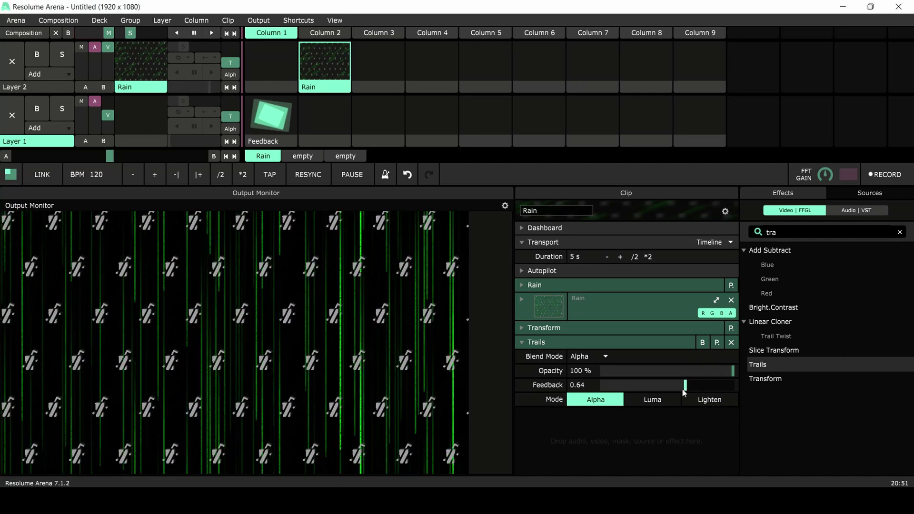
click(522, 342)
click(901, 232)
scroll(822, 357, down, 5)
Try out and remove the Fragment, Linear Cloner and Meta Shape effects
drag(764, 259, 560, 411)
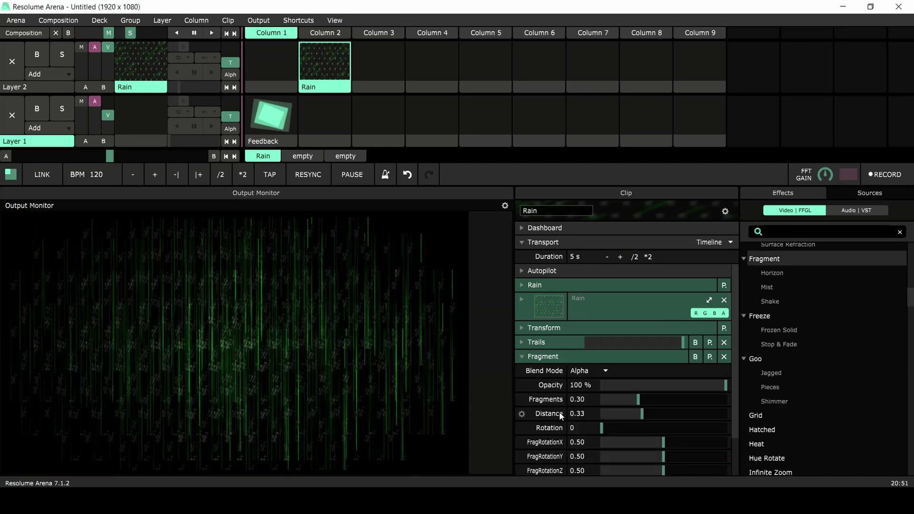
click(724, 356)
scroll(814, 338, down, 10)
drag(771, 290, 601, 426)
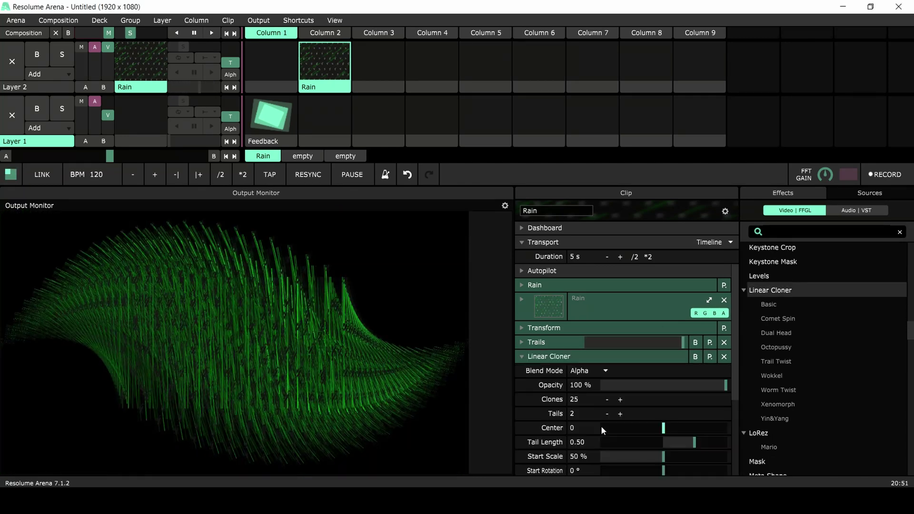
scroll(604, 400, down, 1)
click(620, 375)
click(620, 375)
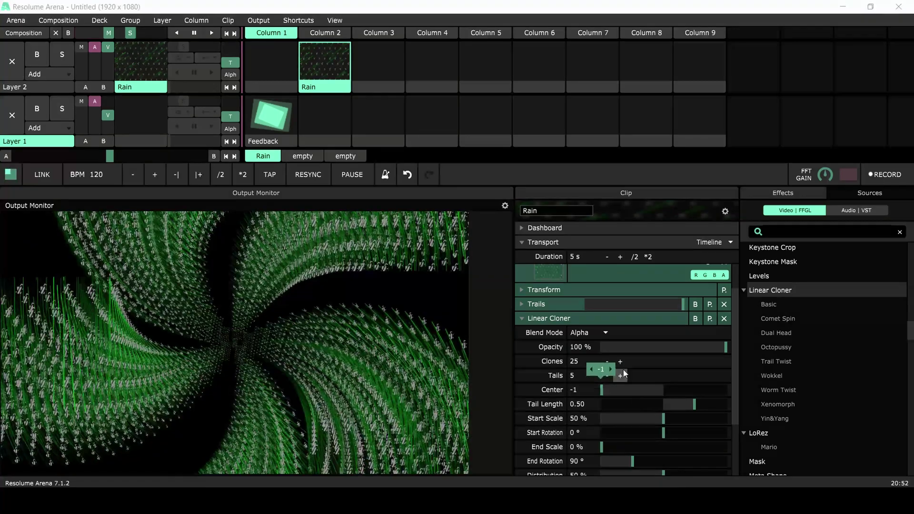
click(724, 318)
scroll(887, 391, down, 5)
drag(768, 290, 610, 422)
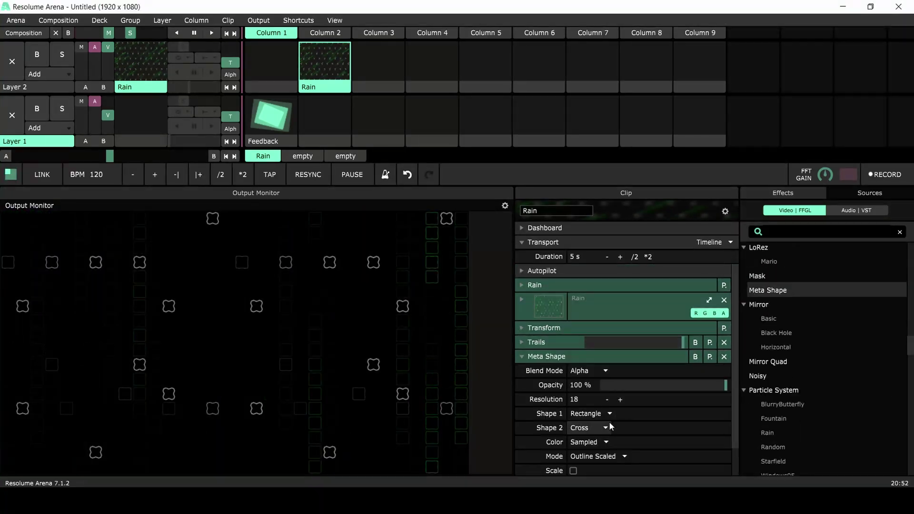
click(723, 356)
scroll(789, 380, down, 7)
mouse_move(766, 349)
mouse_down()
mouse_move(598, 402)
mouse_move(621, 399)
mouse_up()
Try out and remove RadialBlur, Raster, Saturation, Shift RGB and Sparkles
drag(615, 414, 697, 414)
click(574, 442)
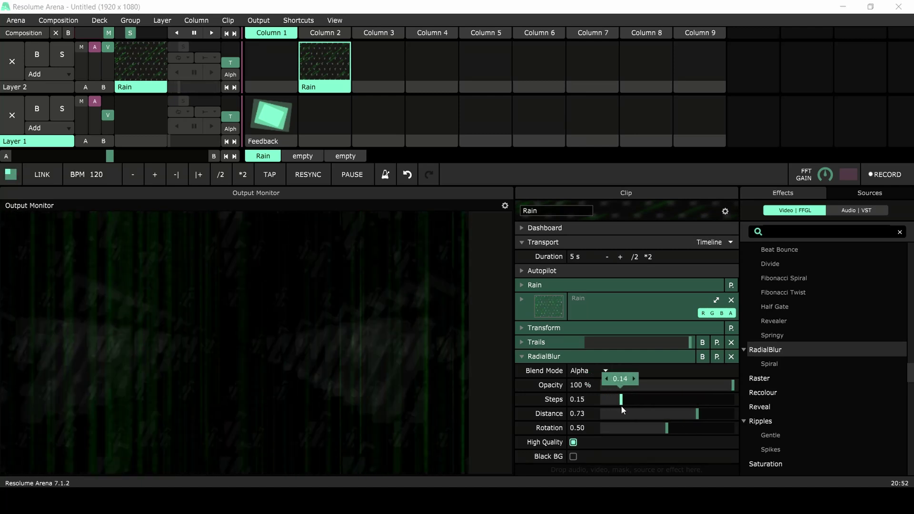
click(730, 357)
scroll(759, 347, down, 2)
drag(759, 347, 716, 362)
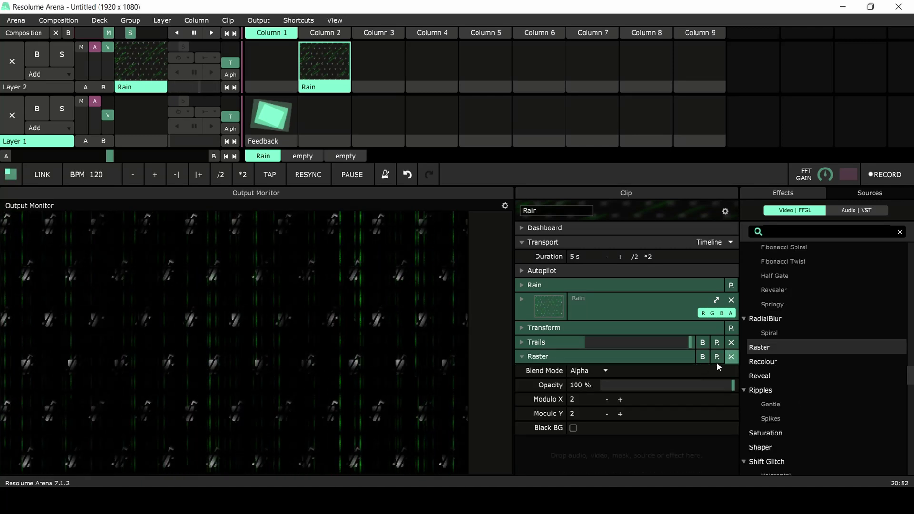
click(731, 356)
scroll(802, 378, down, 3)
drag(765, 341, 712, 379)
click(731, 357)
scroll(822, 387, down, 2)
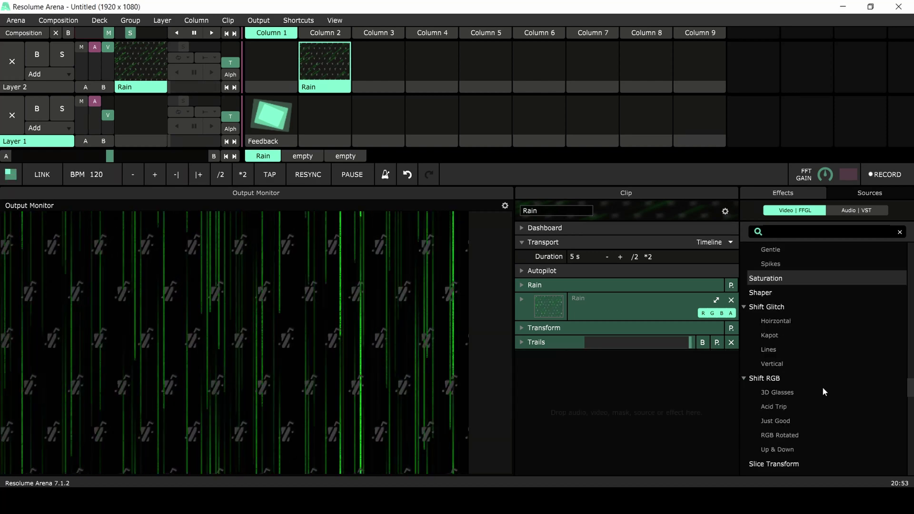
drag(823, 388, 665, 380)
drag(663, 435, 653, 436)
click(731, 354)
scroll(806, 409, down, 3)
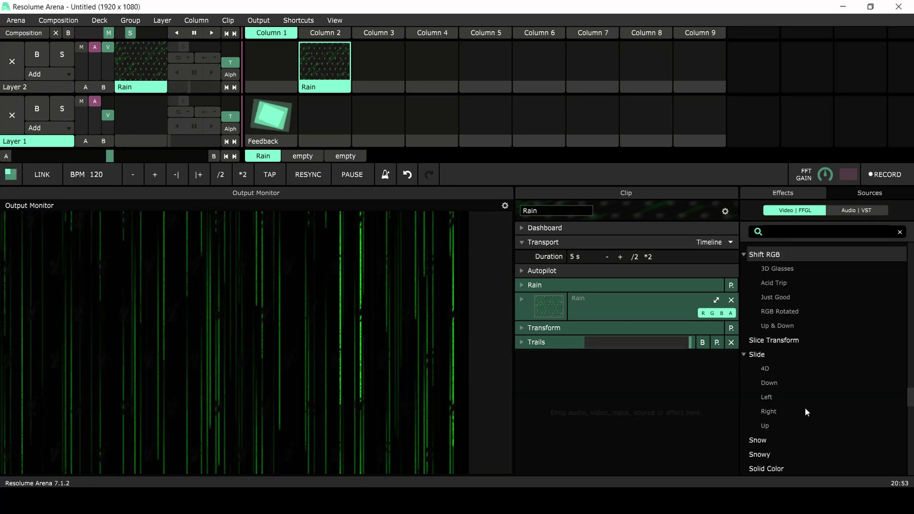
scroll(806, 412, down, 2)
drag(791, 390, 672, 386)
click(731, 356)
scroll(808, 373, down, 3)
scroll(807, 372, down, 2)
drag(772, 352, 650, 401)
scroll(735, 397, down, 1)
drag(675, 445, 669, 445)
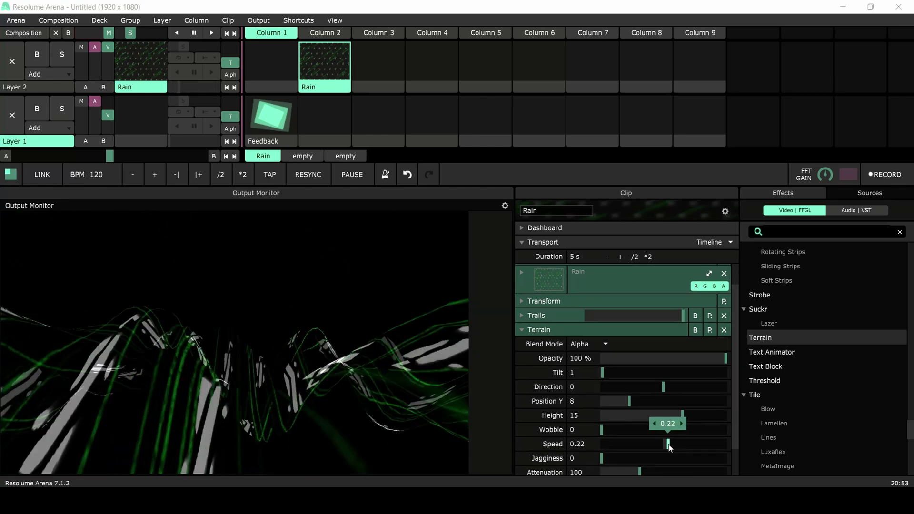
scroll(643, 429, down, 1)
drag(683, 383, 631, 392)
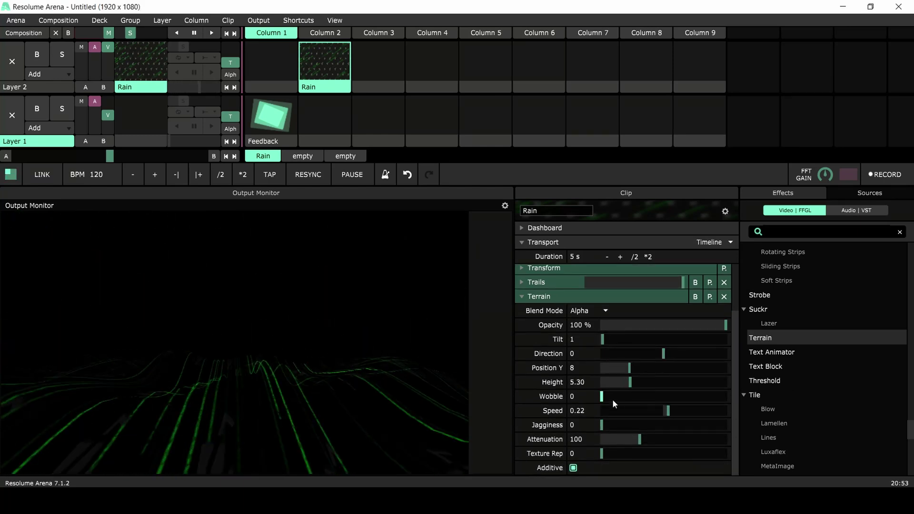
Tune Terrain: Attenuation 300, direction 180, tilt flat, Texture Rep 10.85, Position Y 4.86, Additive off
drag(640, 439, 741, 443)
mouse_move(602, 454)
mouse_down()
mouse_move(667, 459)
mouse_move(653, 458)
mouse_up()
click(573, 469)
mouse_move(663, 353)
mouse_down()
mouse_move(741, 360)
mouse_move(663, 353)
mouse_up()
drag(603, 340, 725, 338)
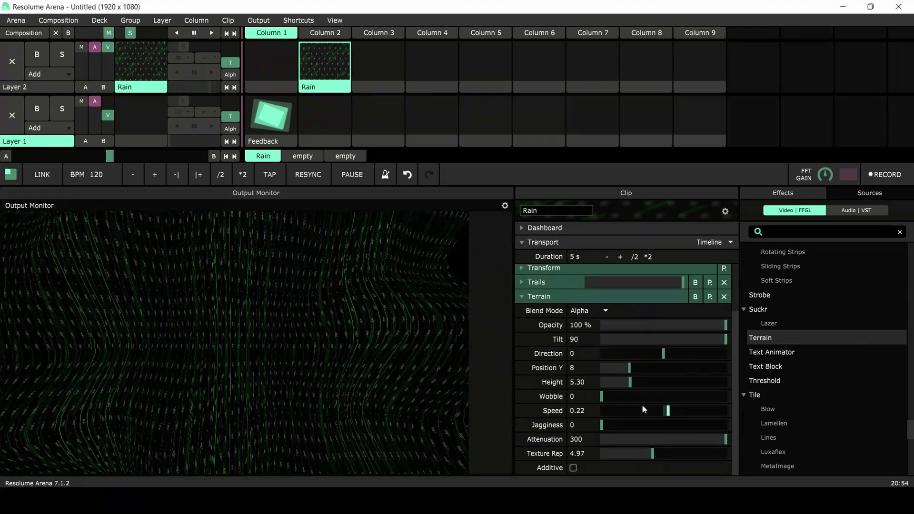
drag(604, 396, 636, 371)
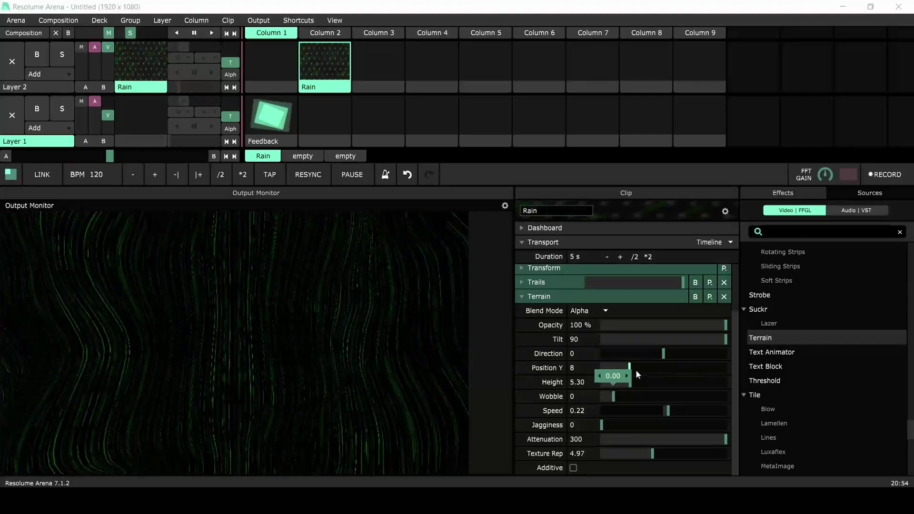
drag(725, 339, 602, 340)
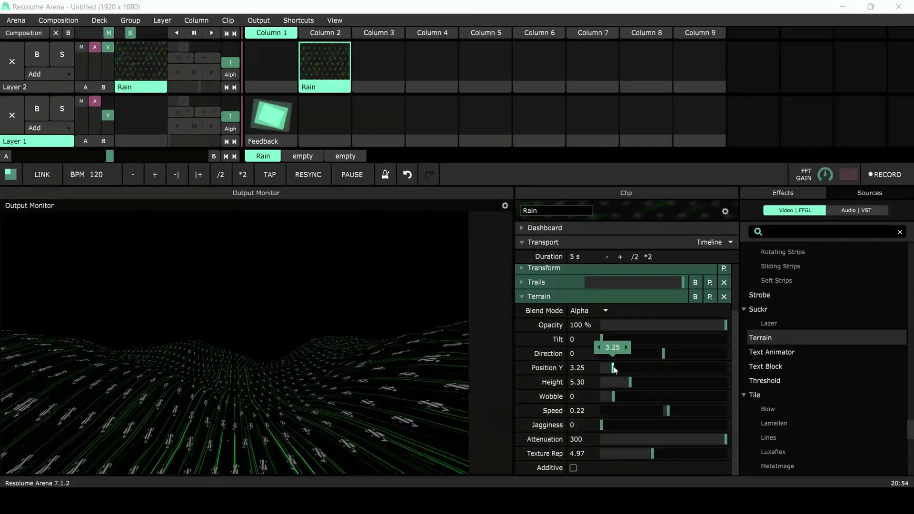
mouse_move(726, 439)
mouse_down()
mouse_move(670, 440)
mouse_move(714, 454)
mouse_up()
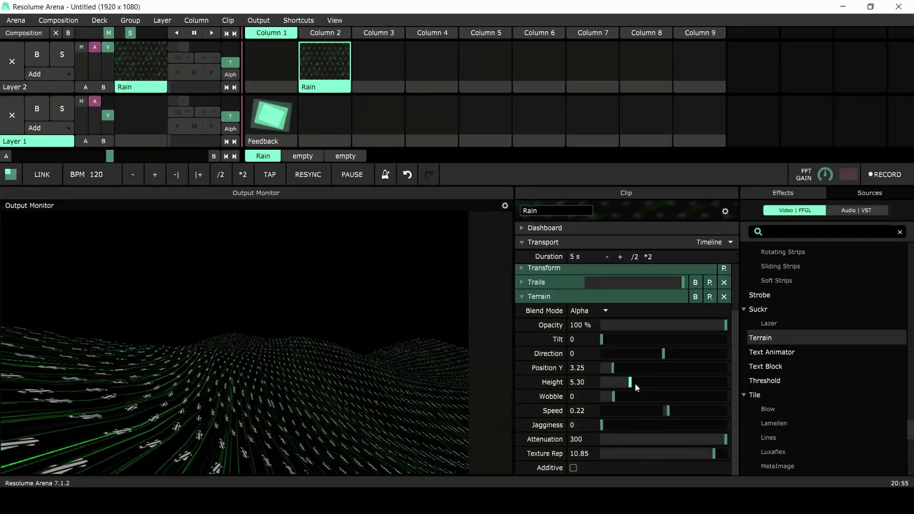
click(619, 368)
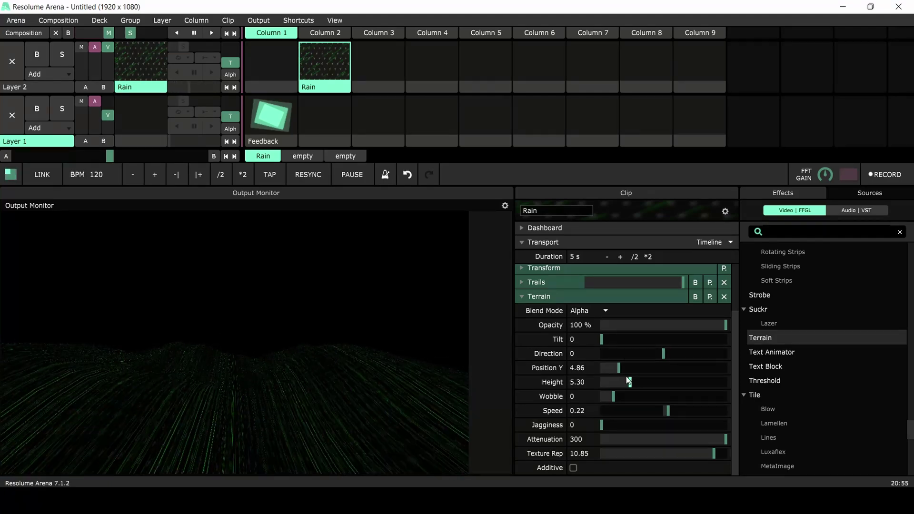
text(q)
Add Mirror Quad to the Rain clip and mirror the output vertically and horizontally
drag(769, 250, 615, 429)
click(573, 428)
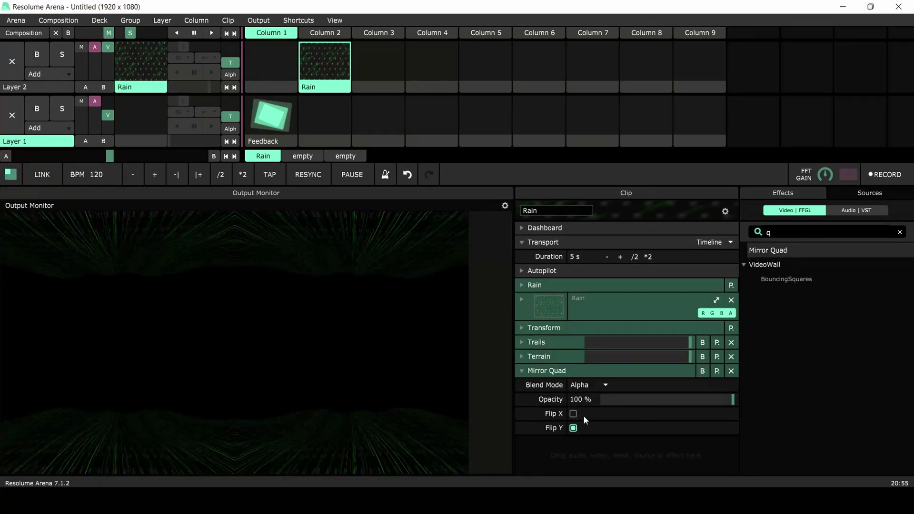
click(901, 232)
text(sat)
Add Saturation below Mirror Quad and remove the Mirror Quad effect
drag(766, 251, 738, 441)
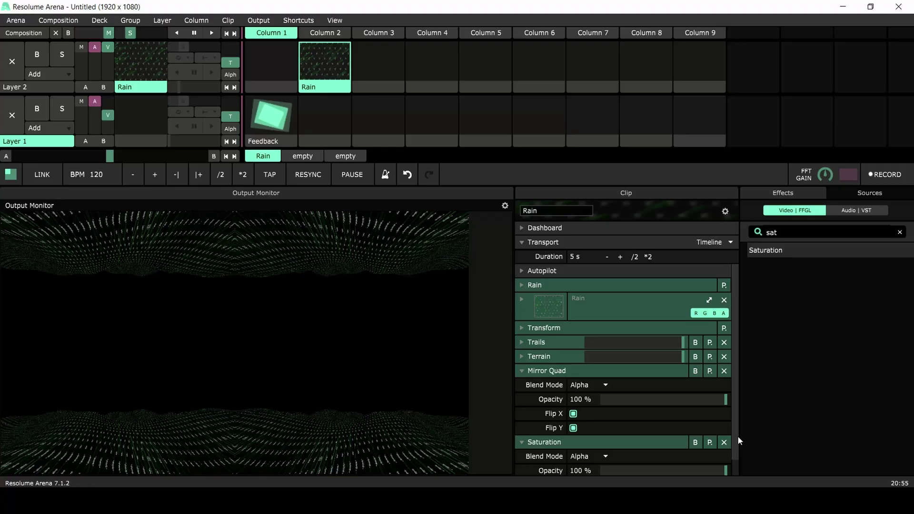
click(723, 352)
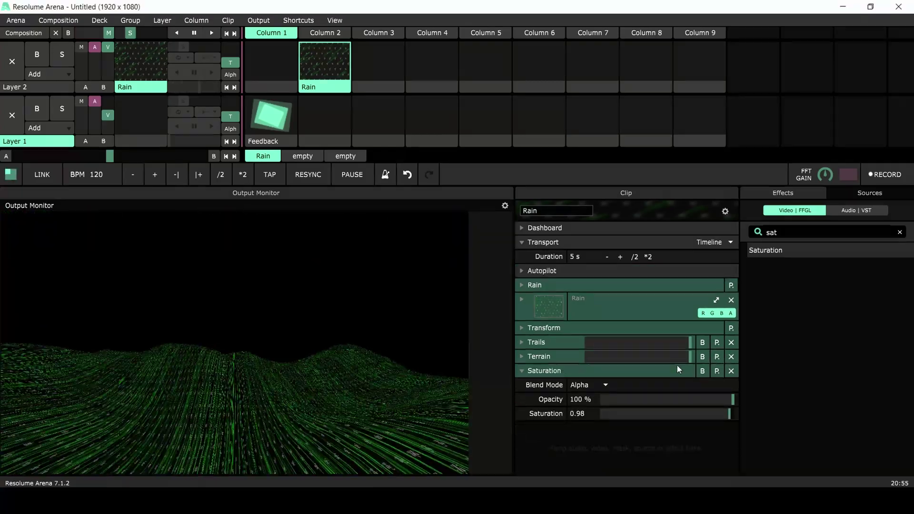
click(271, 118)
click(318, 116)
key(alt+z)
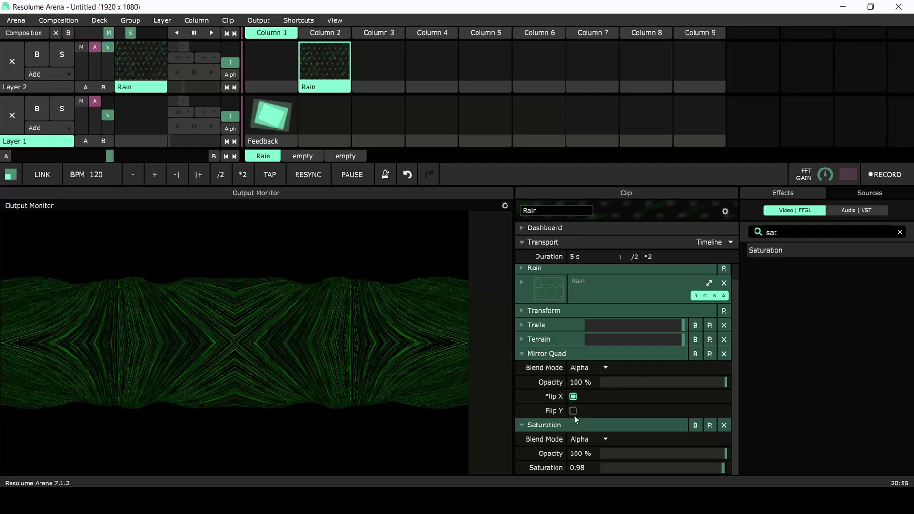
Retoggle Mirror Quad's vertical and horizontal mirroring, then delete Mirror Quad for good
click(574, 412)
click(574, 396)
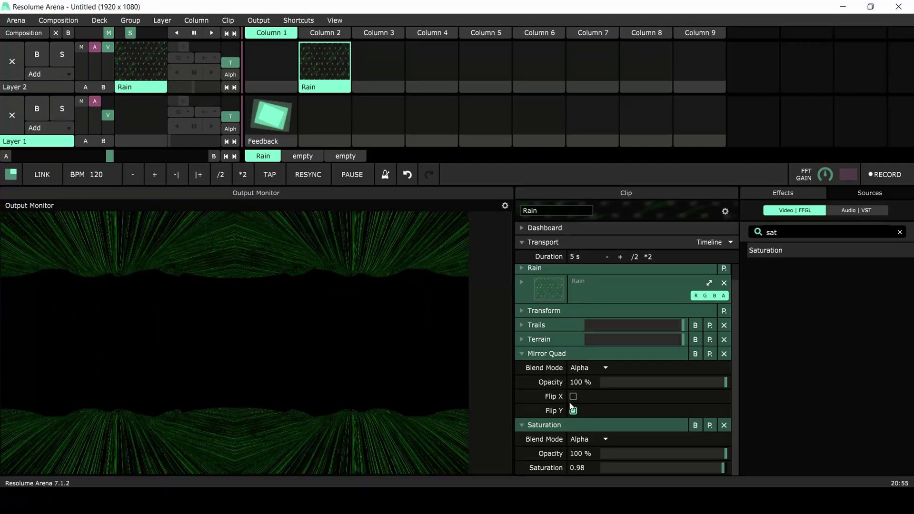
click(724, 356)
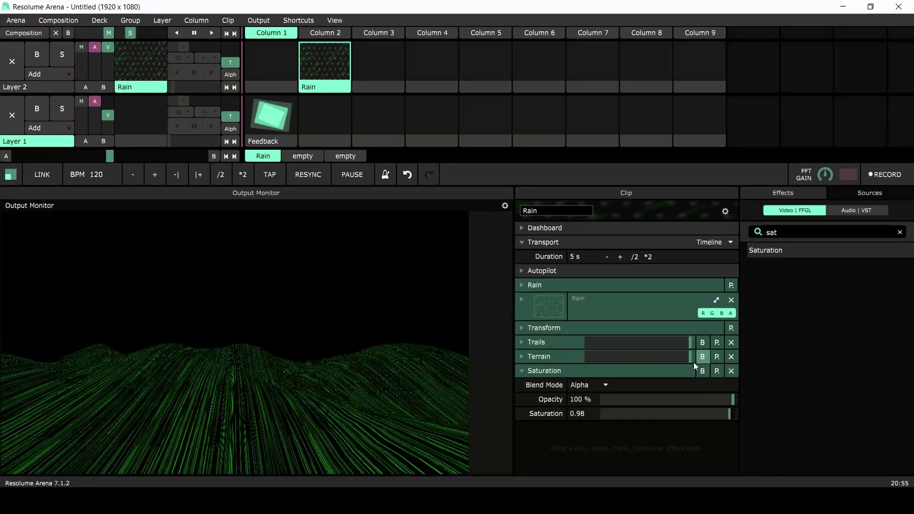